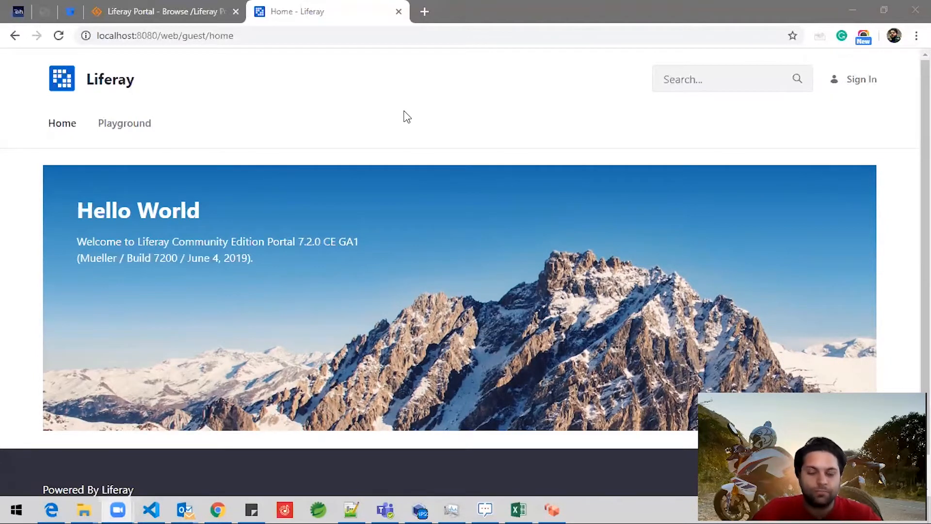
- Look through the list of Liferay Portal release folders on the SourceForge files page
left_click(138, 8)
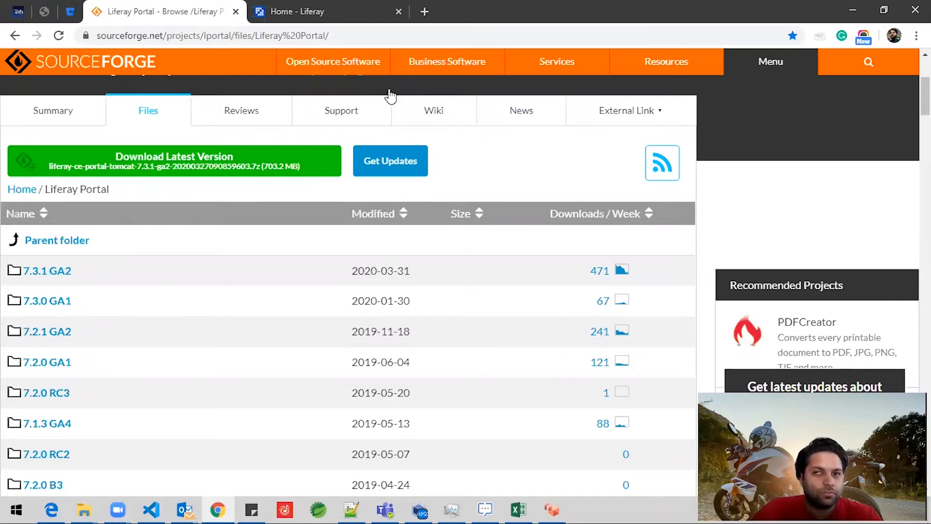
left_click(372, 39)
scroll(545, 150, "down", 10)
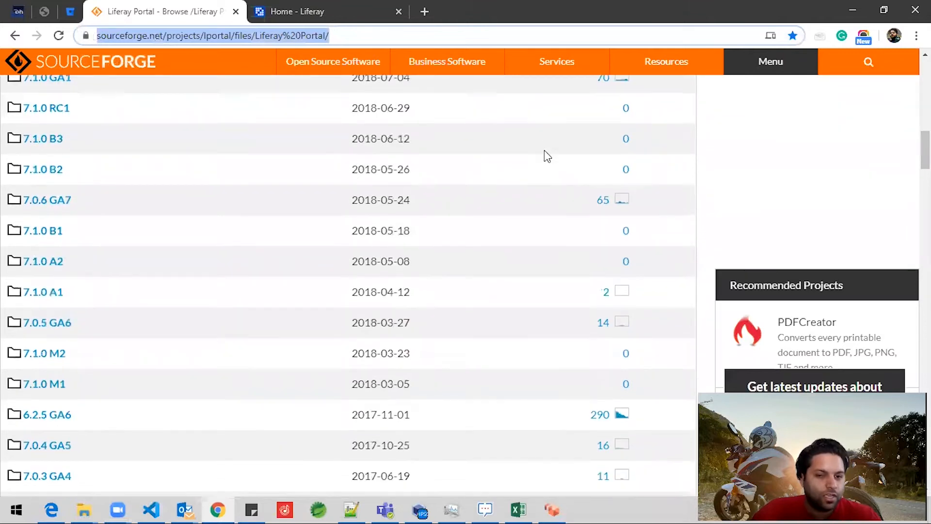
scroll(544, 150, "down", 19)
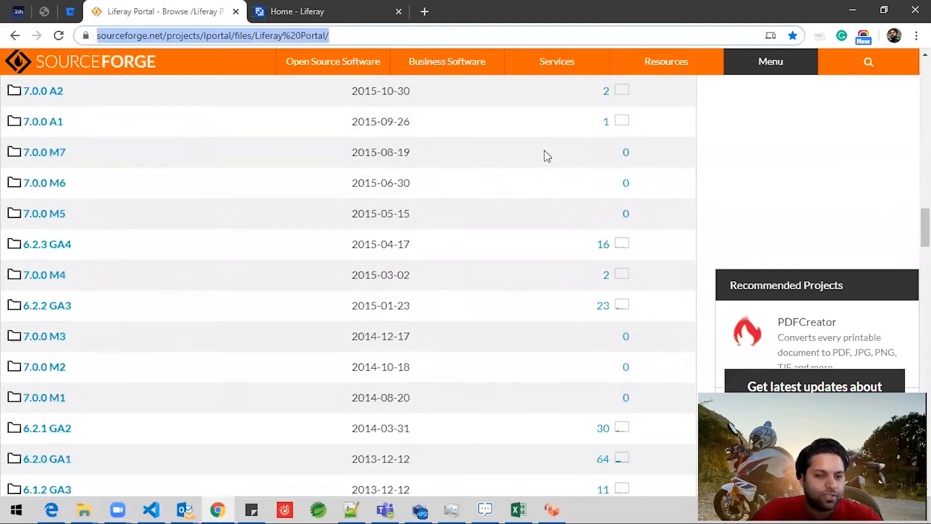
scroll(545, 150, "down", 20)
scroll(545, 150, "down", 20)
scroll(544, 150, "up", 20)
scroll(544, 150, "up", 20)
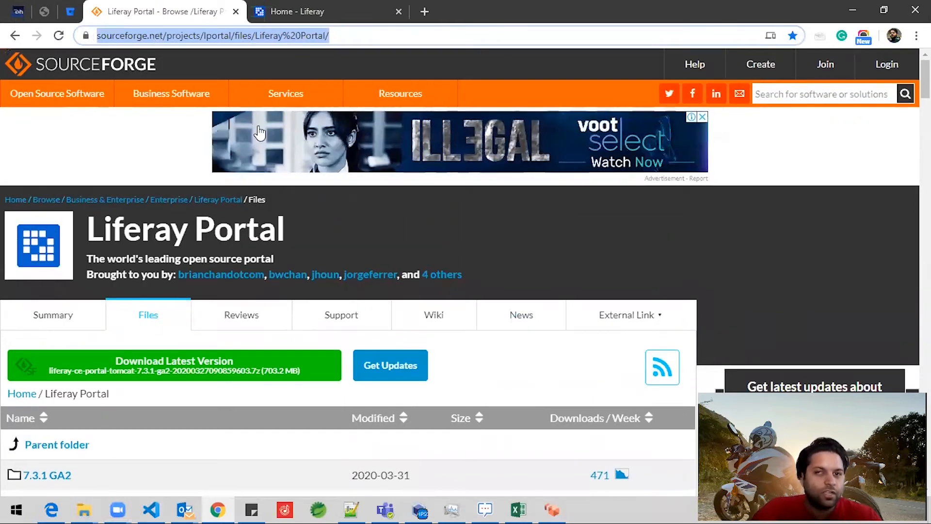
left_click(338, 35)
left_click(516, 375)
scroll(515, 374, "down", 4)
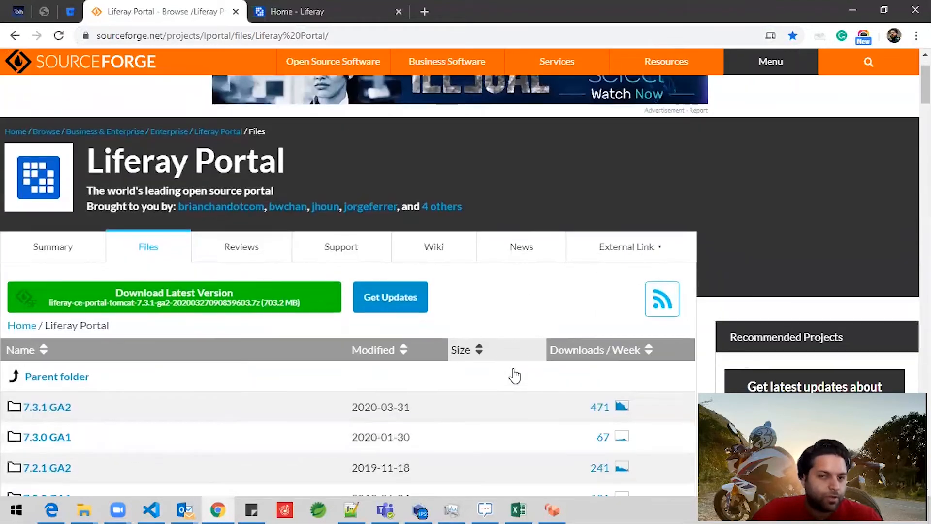
scroll(515, 374, "down", 1)
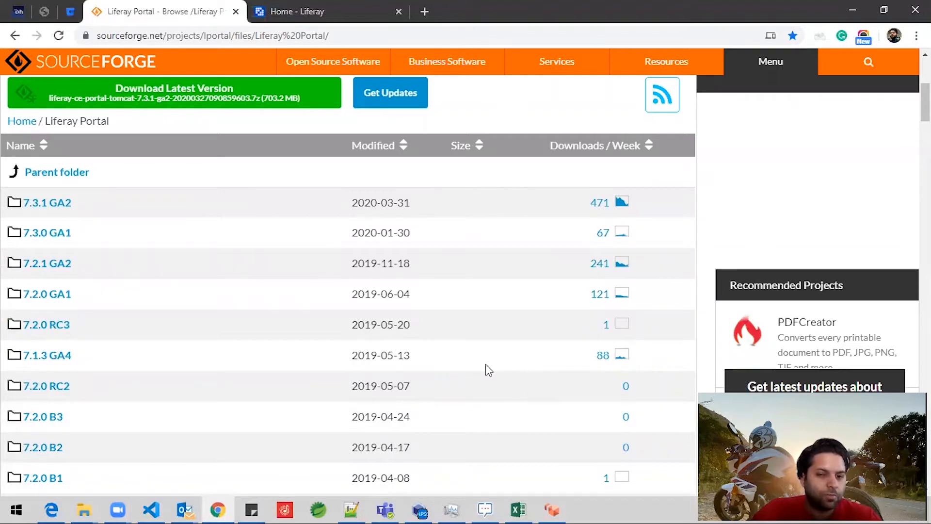
- Switch to File Explorer's Software\Liferay folder and examine the 7.2.0 source archive and the two Liferay Workspace installers
left_click(84, 509)
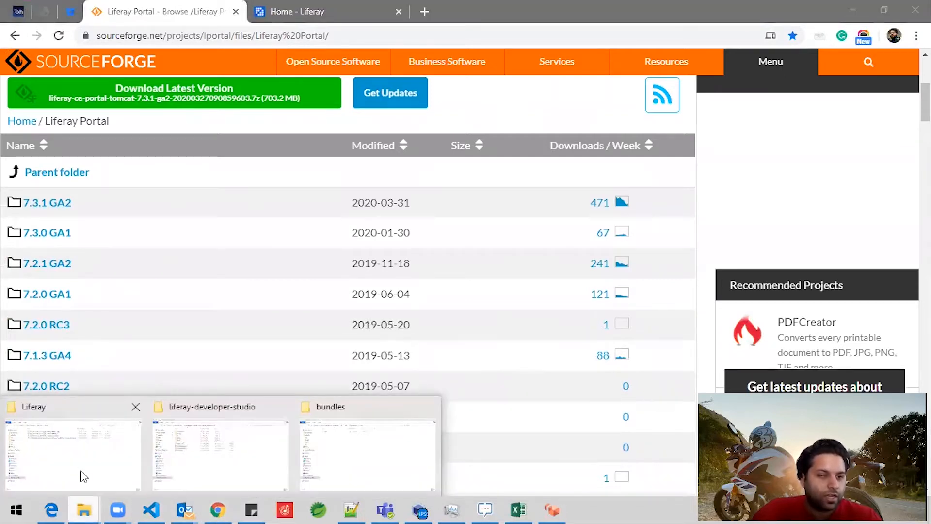
left_click(84, 476)
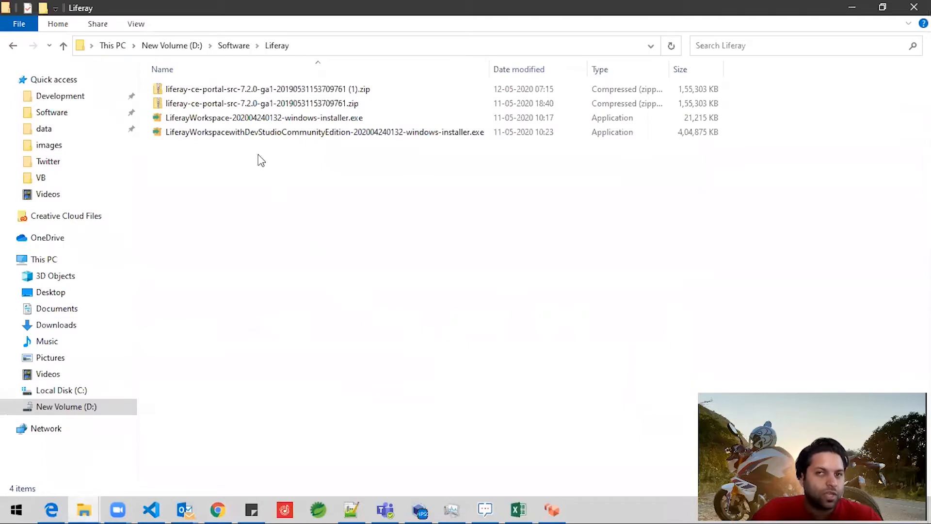
left_click(226, 91)
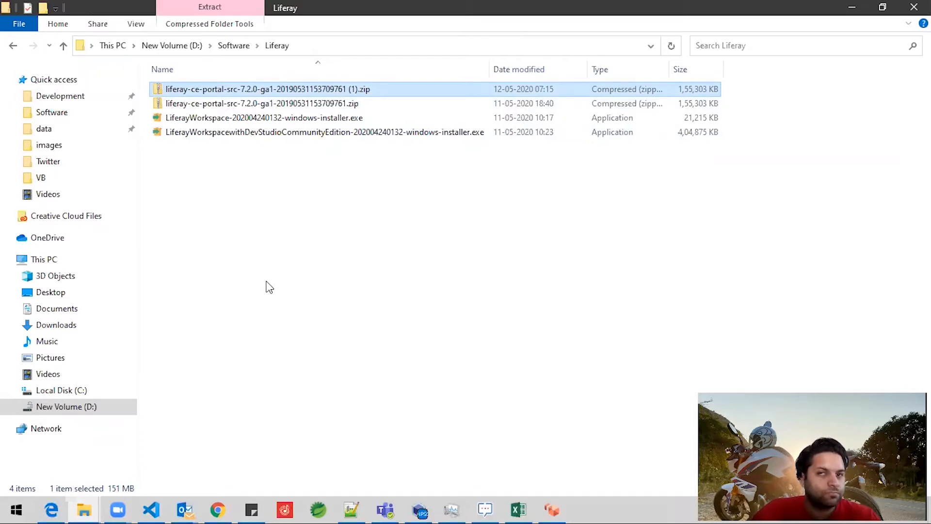
left_click(239, 120)
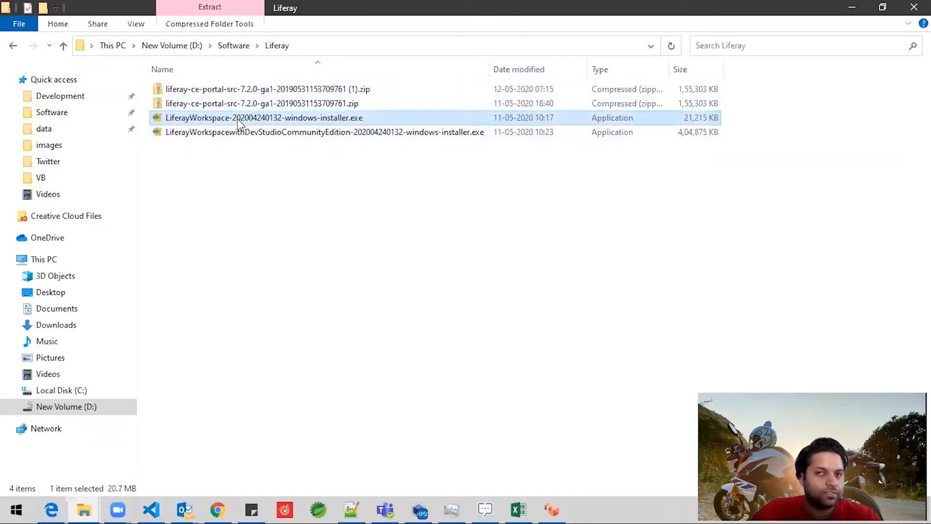
left_click(277, 133)
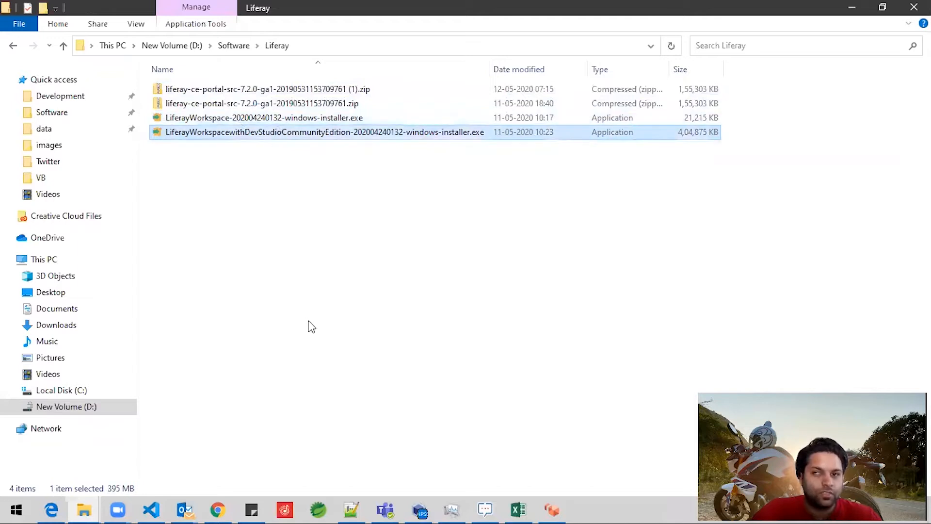
left_click(310, 325)
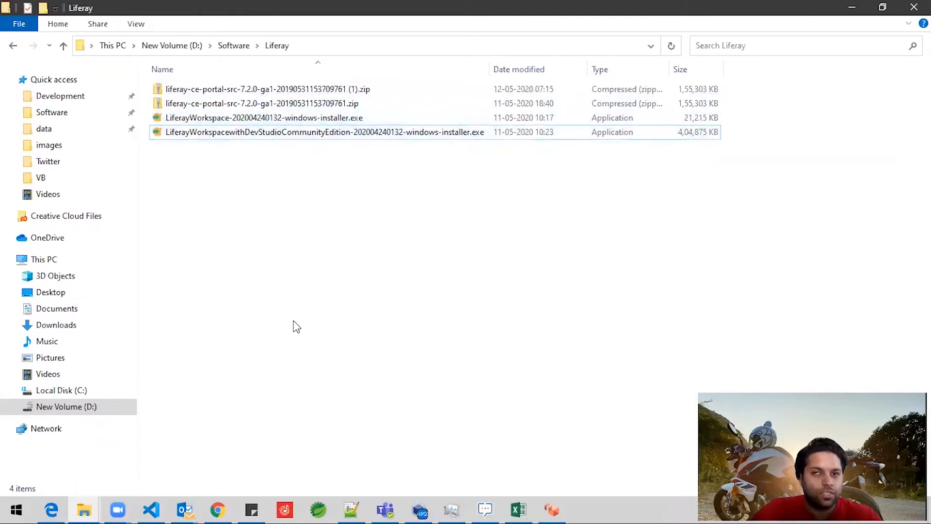
left_click(290, 133)
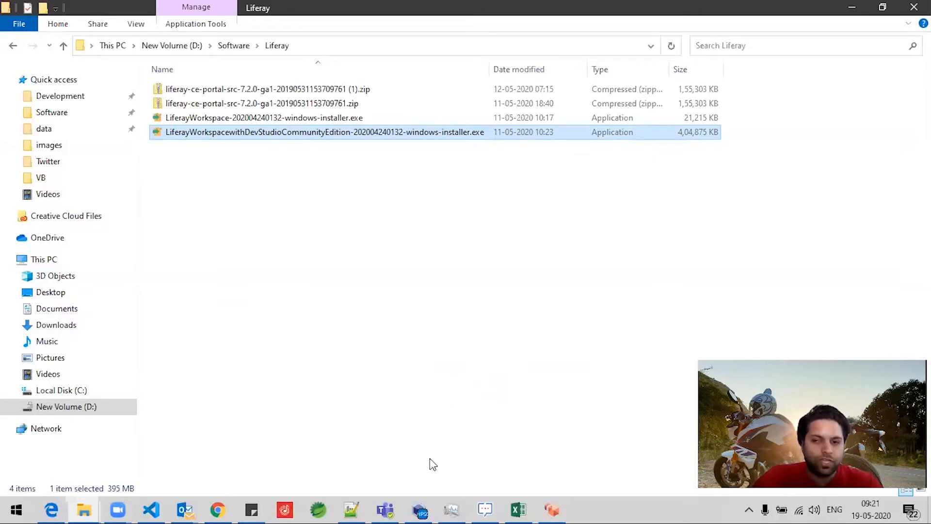
- Switch to Liferay Developer Studio, check its version in the About information, and minimize the program
left_click(423, 510)
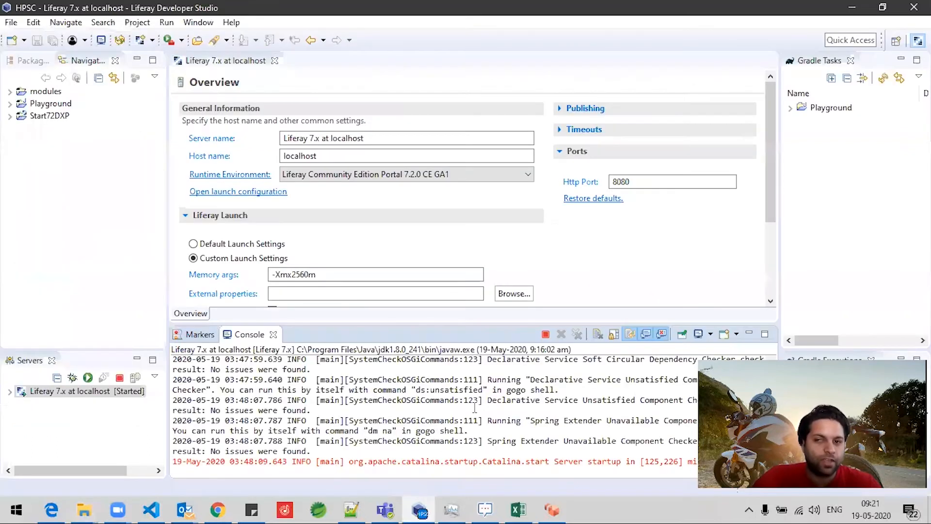
left_click(232, 22)
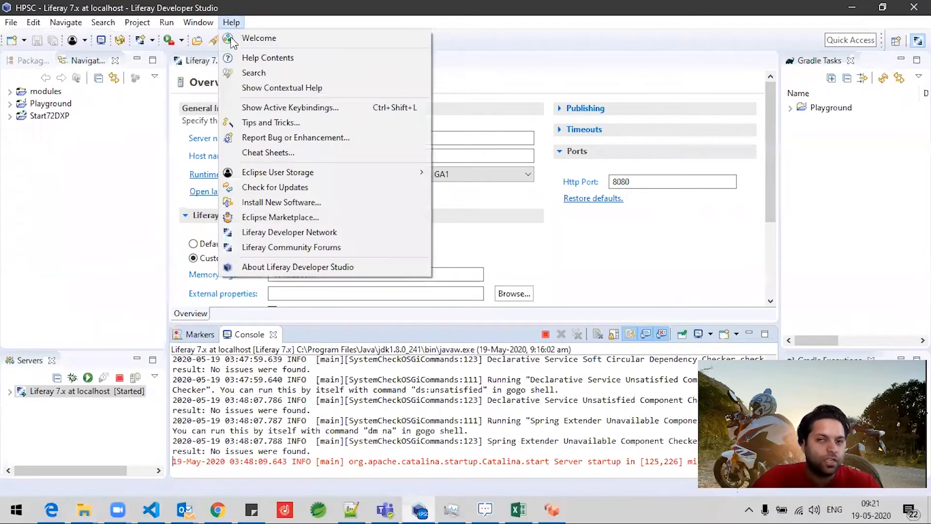
left_click(263, 266)
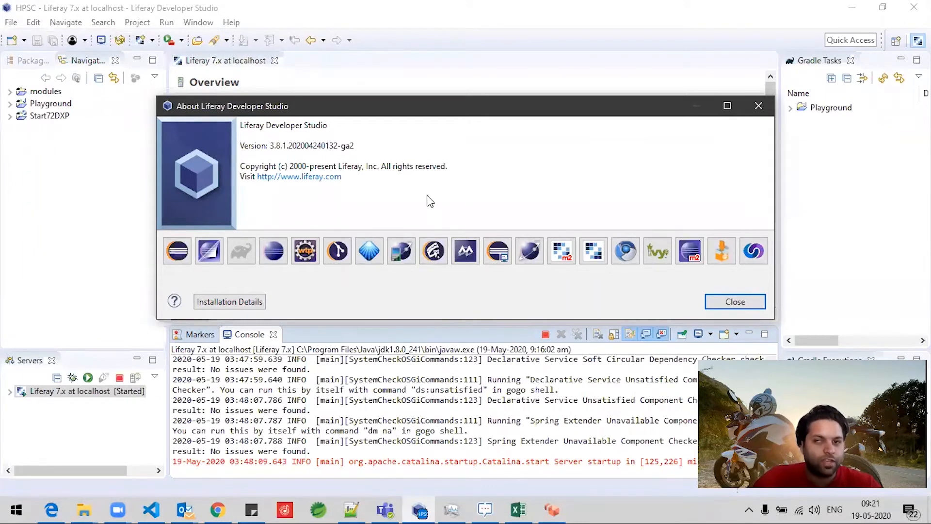
double_click(426, 171)
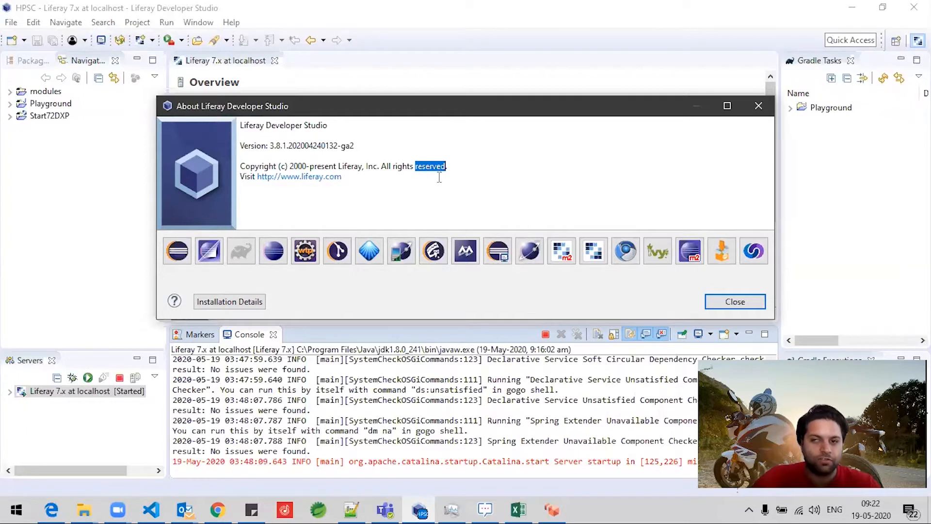
left_click(732, 303)
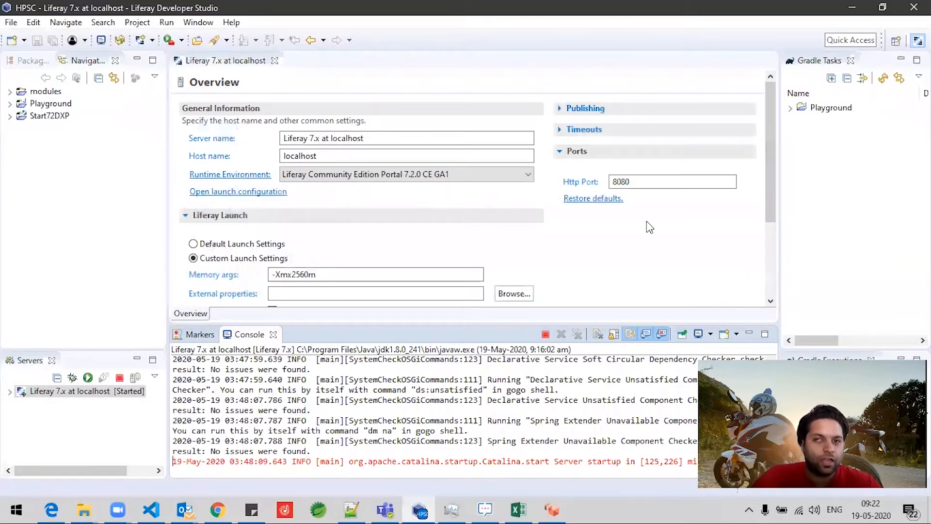
left_click(853, 8)
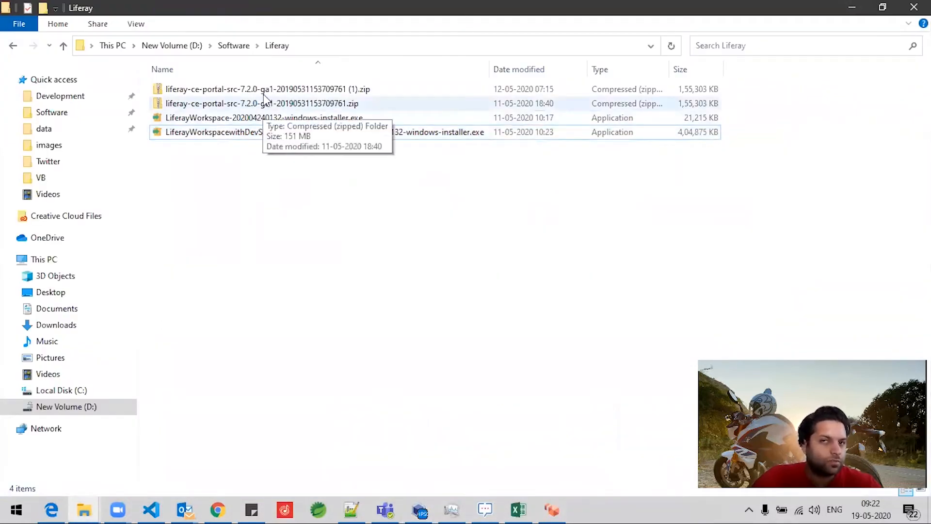
left_click(258, 137)
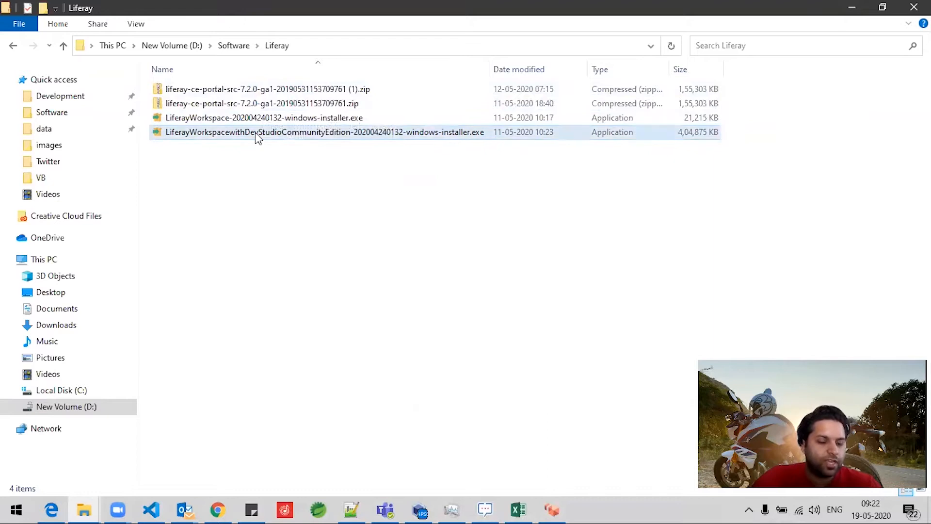
left_click(84, 509)
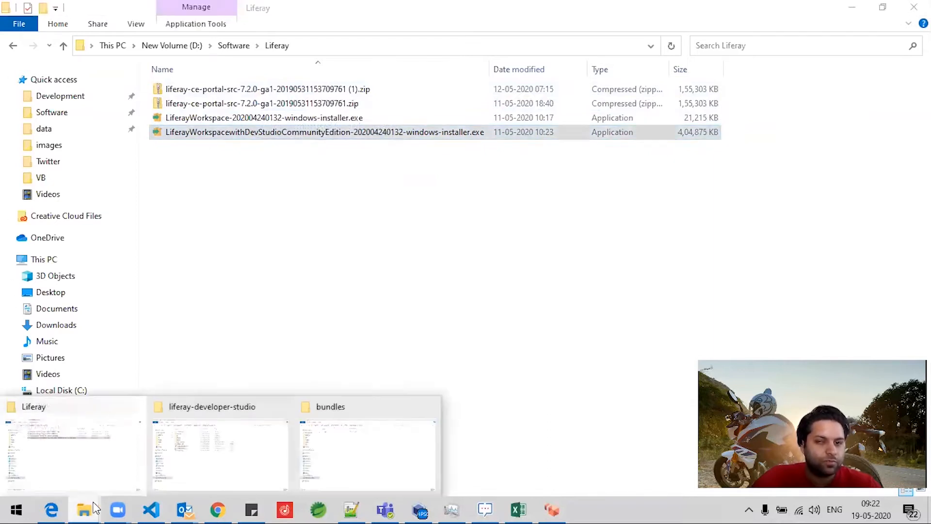
left_click(319, 445)
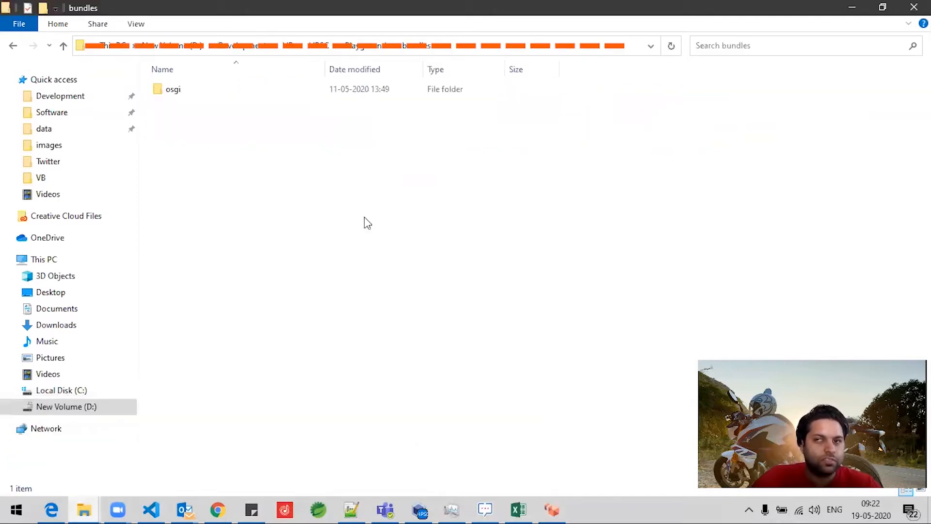
left_click(370, 46)
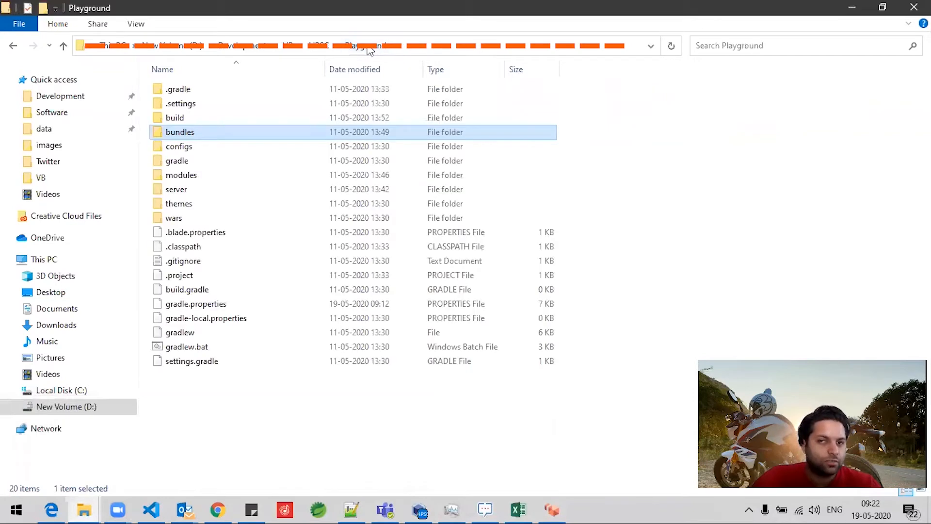
left_click(321, 45)
left_click(264, 281)
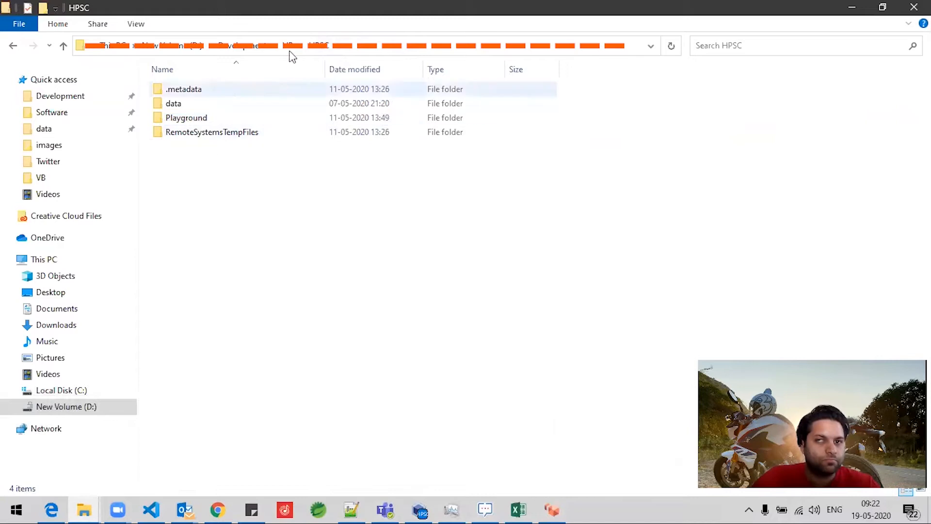
double_click(206, 124)
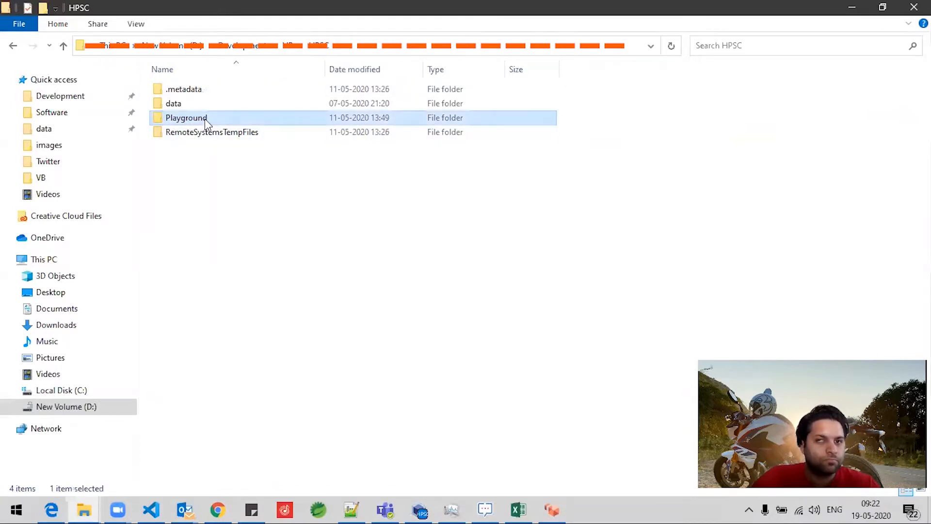
double_click(176, 191)
left_click_drag(287, 364, 162, 80)
left_click(339, 370)
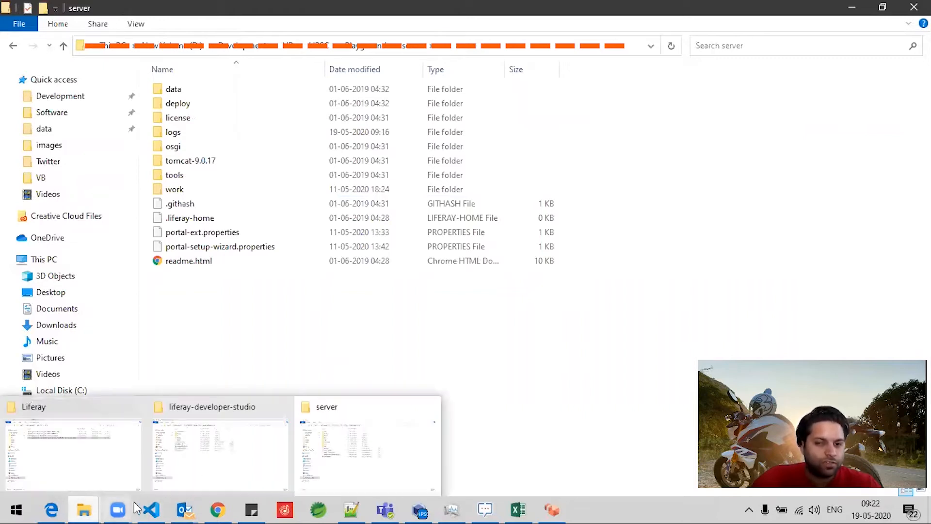
- Switch to the SourceForge page, open the 7.2.0 GA1 release folder and locate the liferay-ce-portal-tomcat tar.gz bundle
left_click(213, 456)
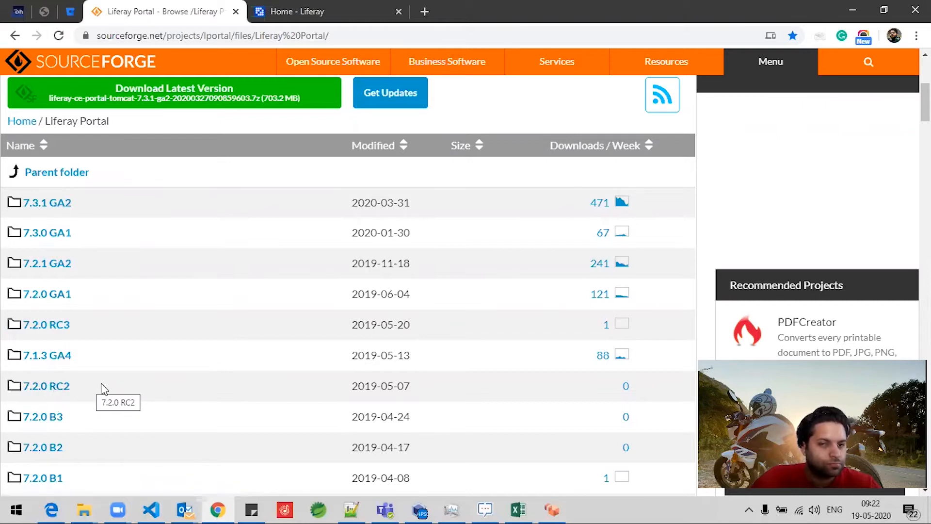
left_click(57, 300)
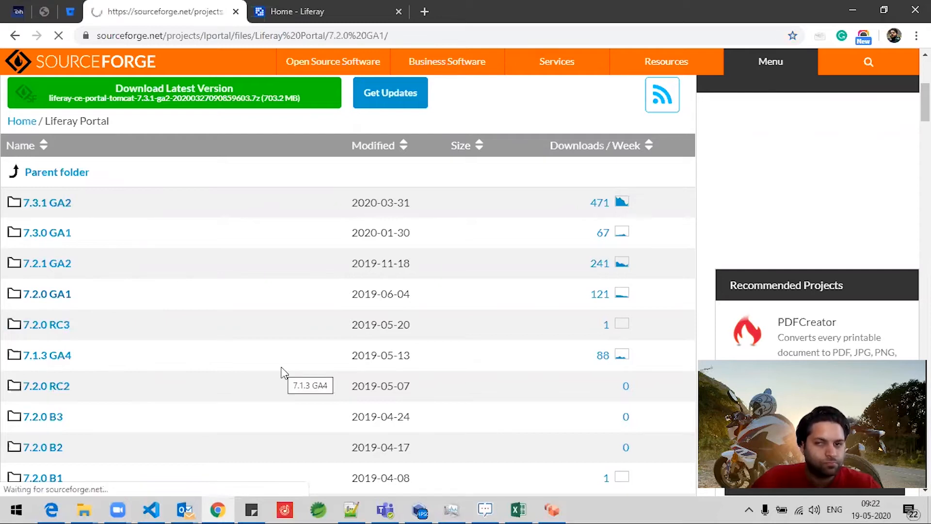
scroll(280, 367, "down", 5)
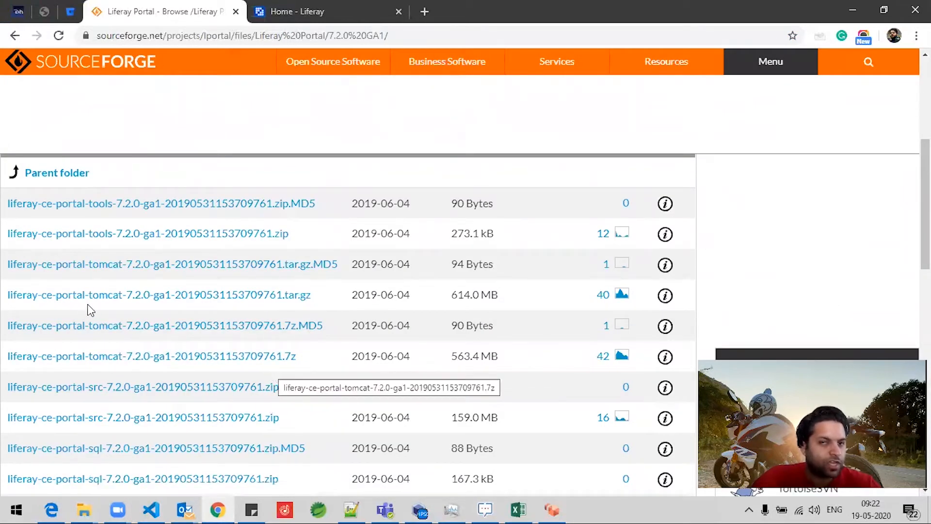
left_click_drag(326, 300, 10, 294)
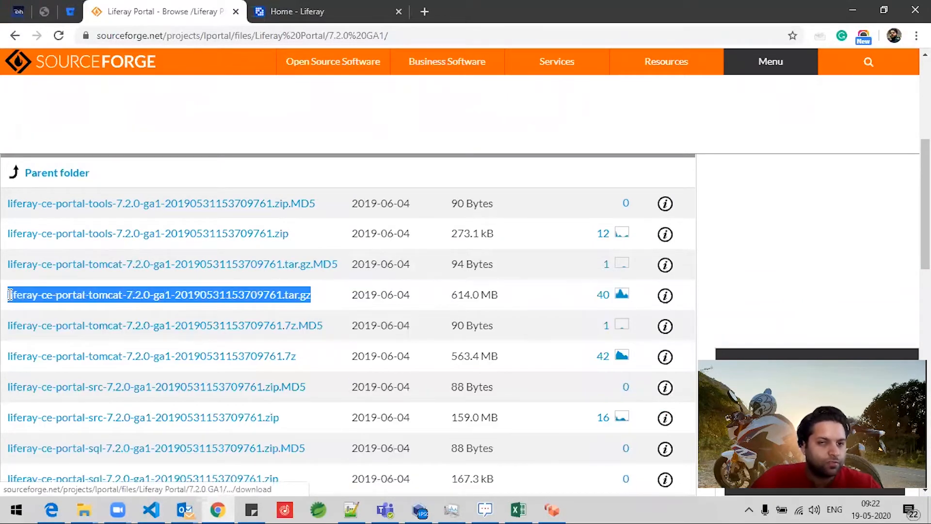
left_click(527, 307)
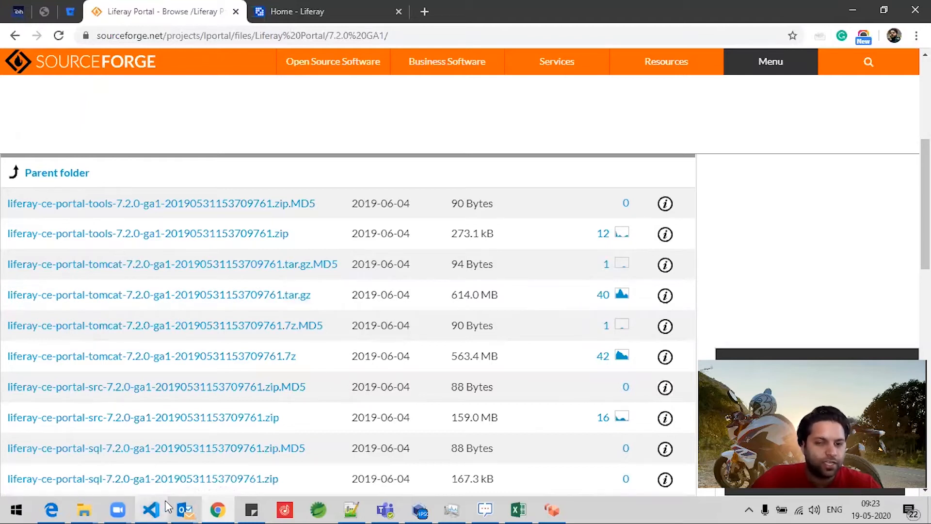
- Switch back to File Explorer, go up to the Playground folder and reopen its server folder
left_click(92, 507)
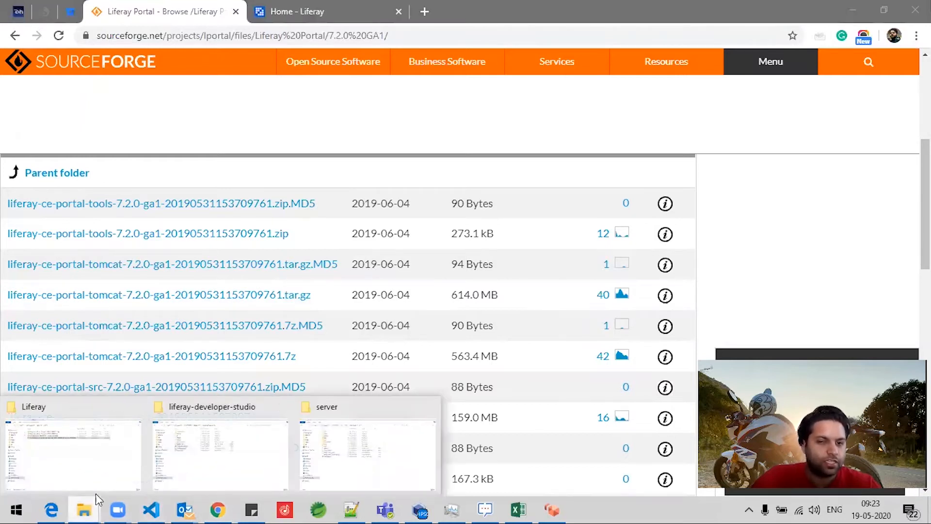
left_click(363, 438)
left_click(375, 49)
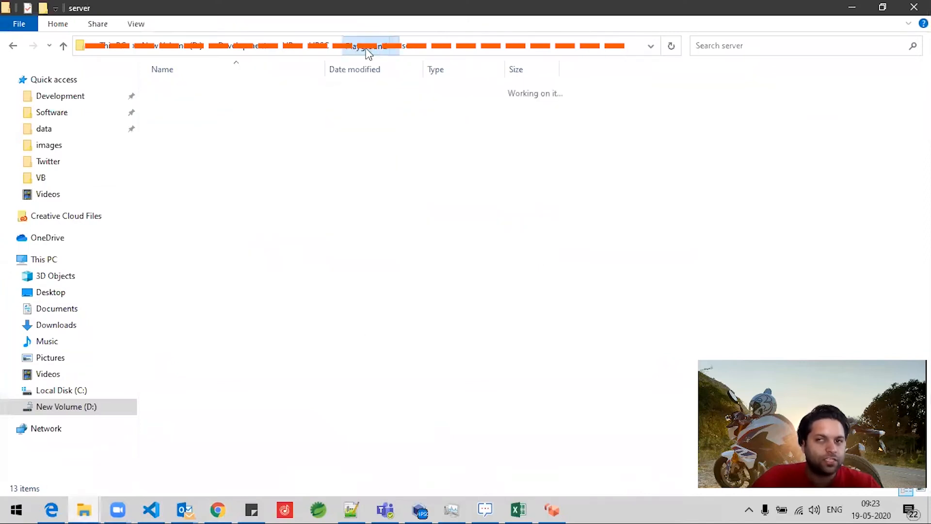
left_click(172, 193)
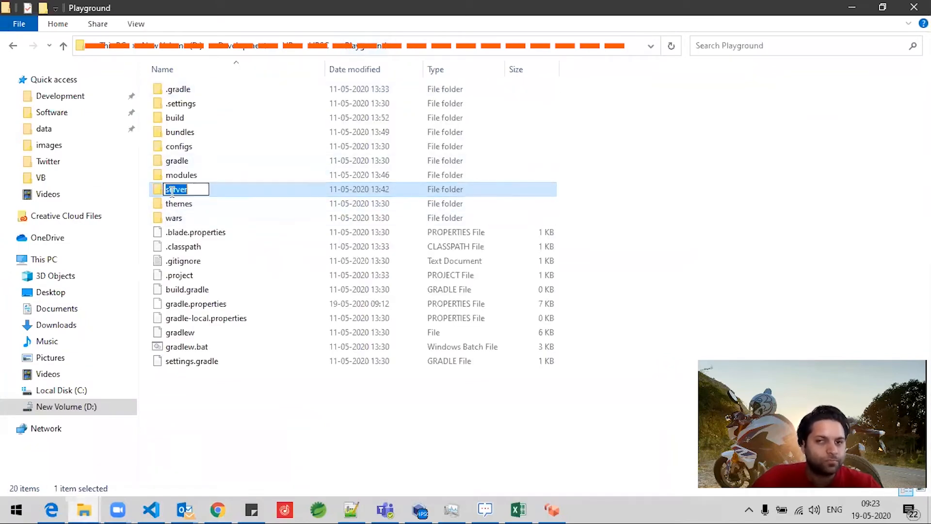
left_click(313, 453)
double_click(188, 195)
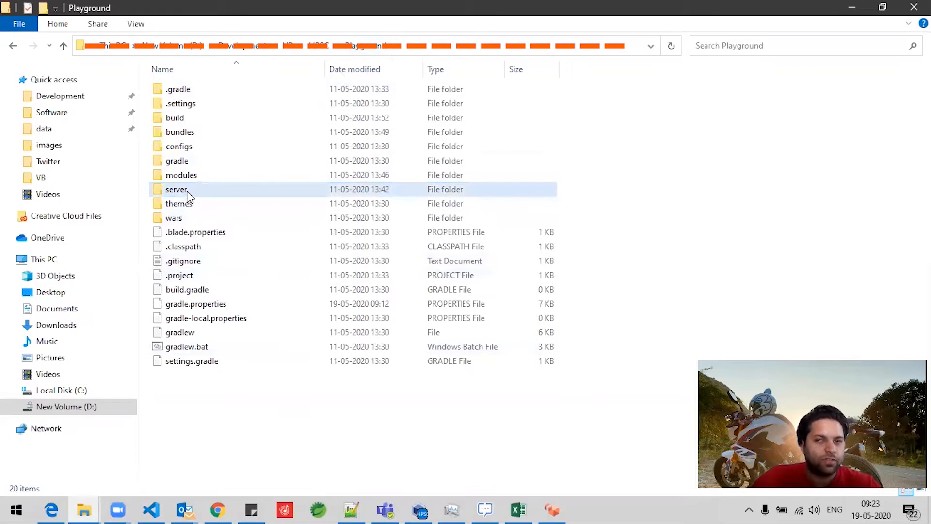
left_click_drag(326, 311, 155, 74)
left_click(320, 378)
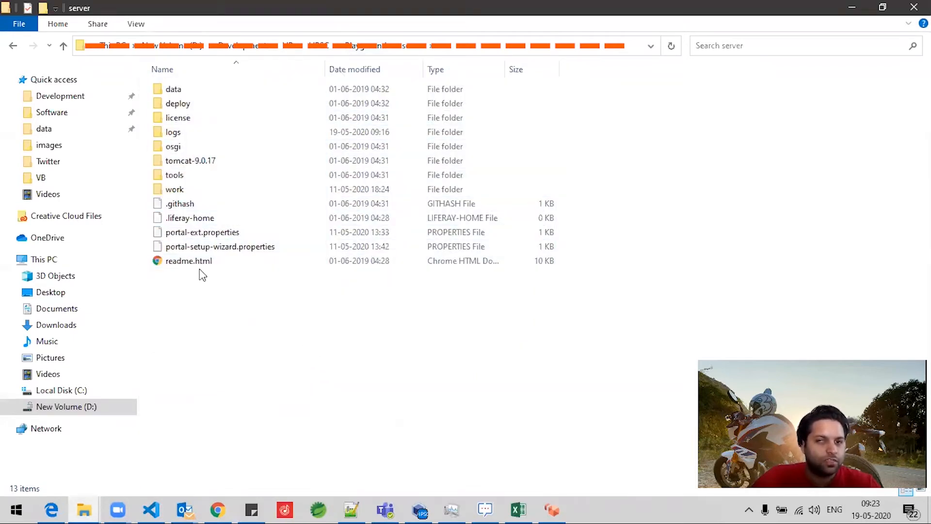
left_click_drag(261, 359, 161, 88)
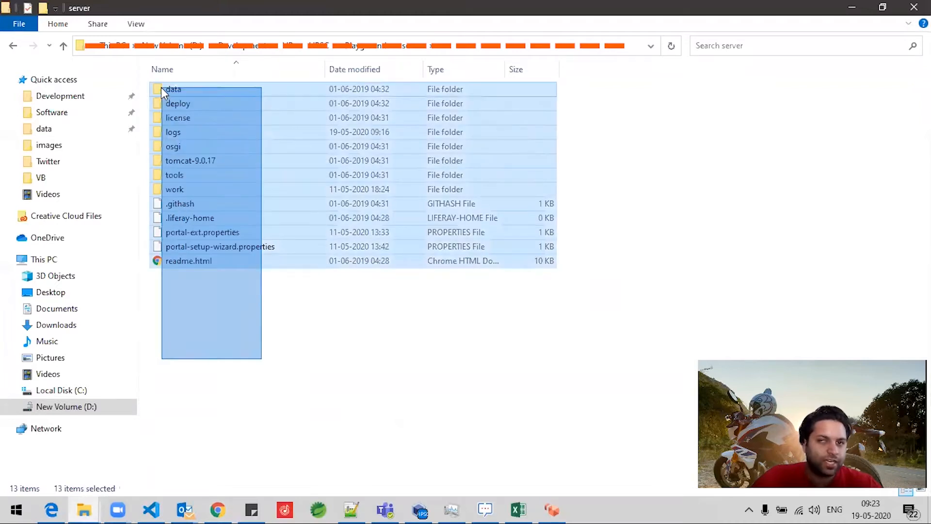
left_click(366, 362)
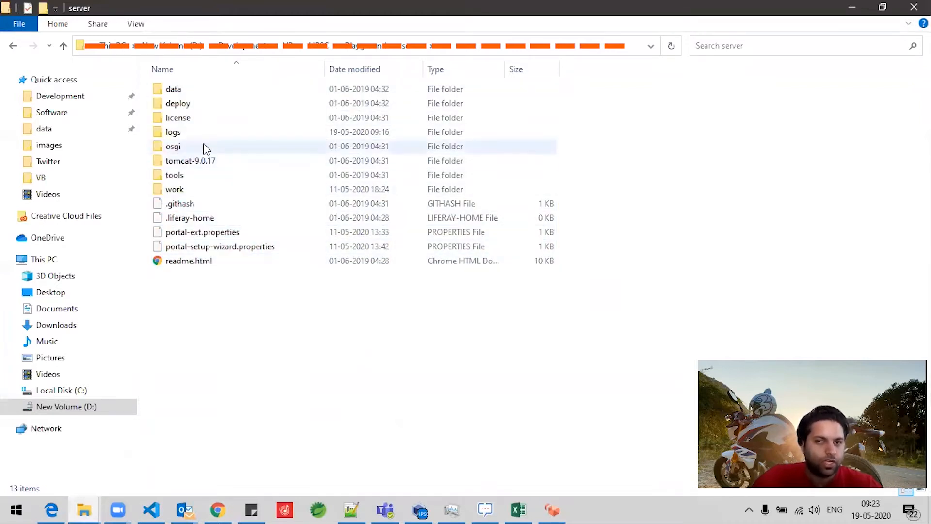
- Open the bin folder inside tomcat-9.0.17 and select the startup.bat file
double_click(197, 160)
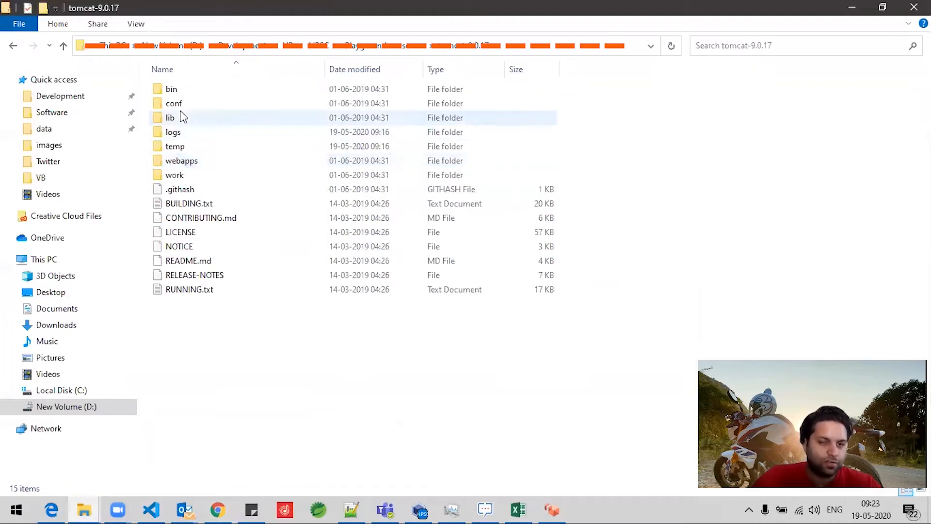
double_click(176, 89)
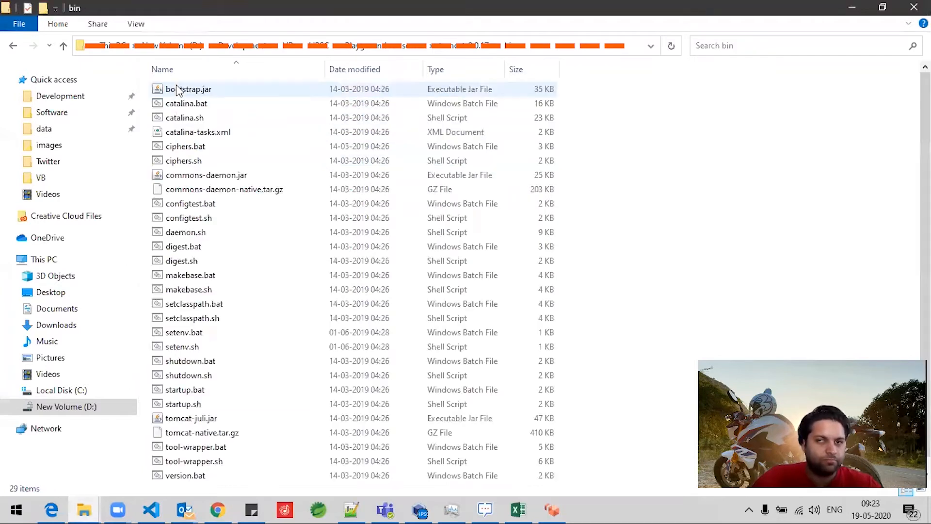
left_click(267, 345)
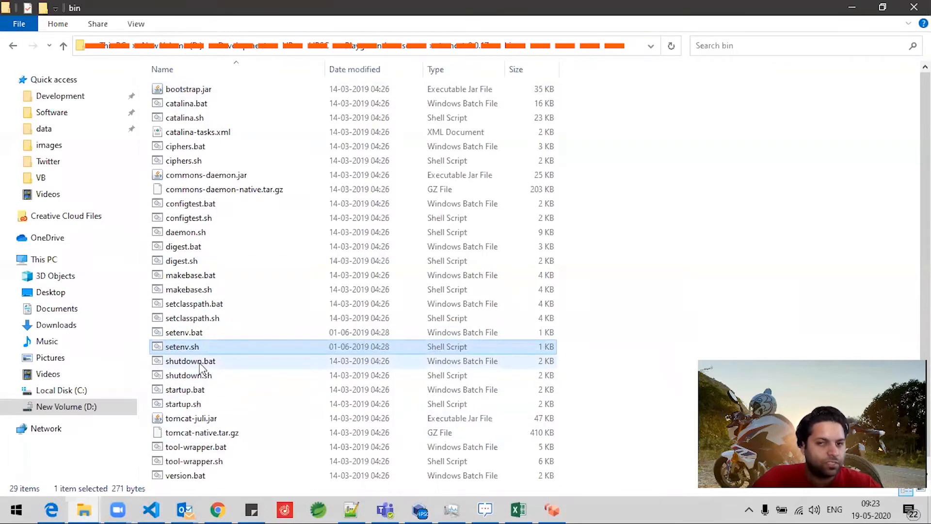
scroll(201, 371, "down", 1)
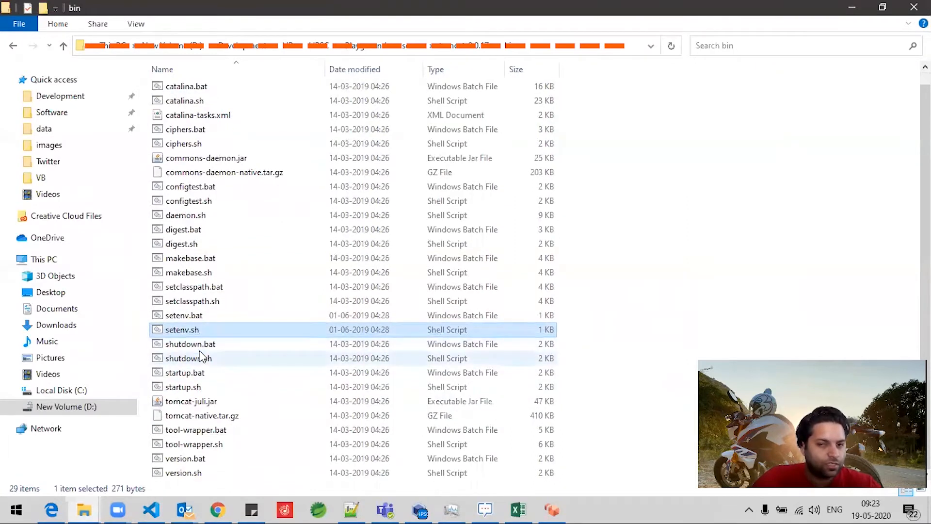
left_click(194, 381)
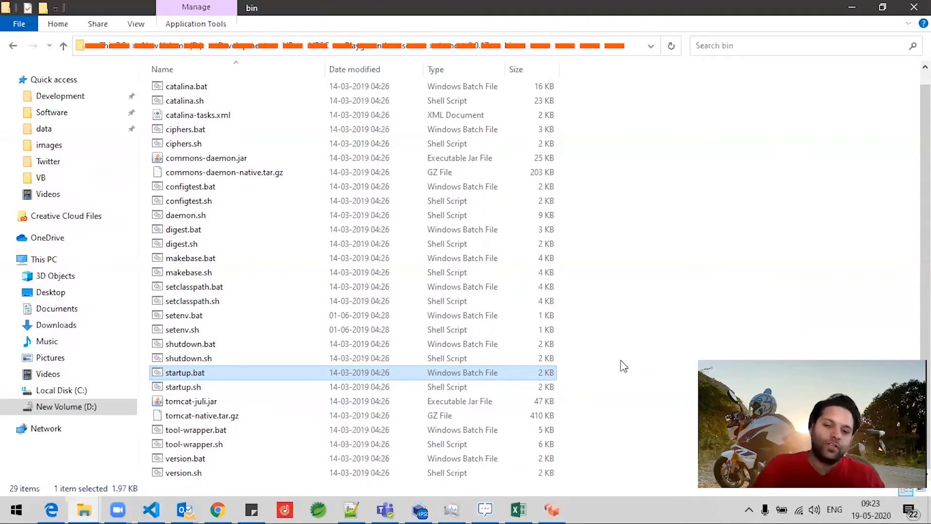
- Switch to the Liferay software folder in File Explorer, highlight the LiferayWorkspacewithDevStudioCommunityEdition Windows installer, and minimize the window to return to Developer Studio
left_click(420, 510)
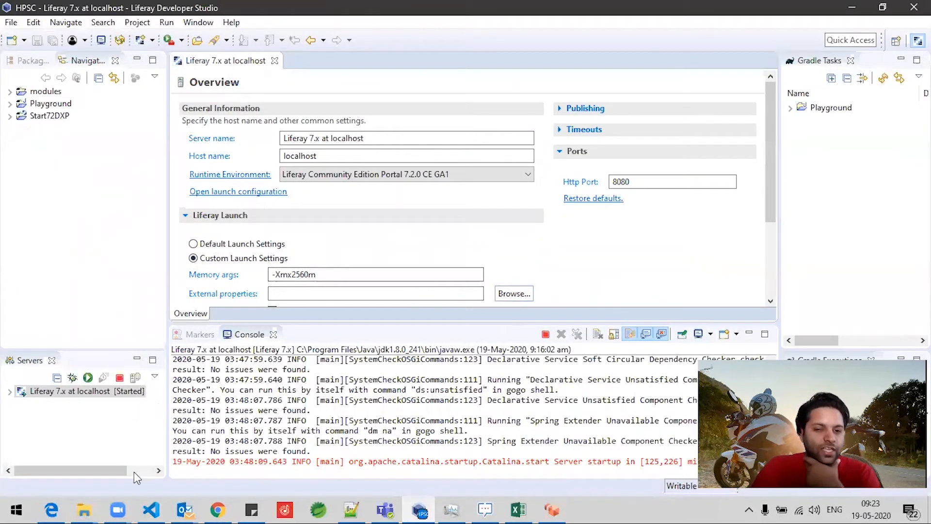
left_click(86, 509)
left_click(95, 471)
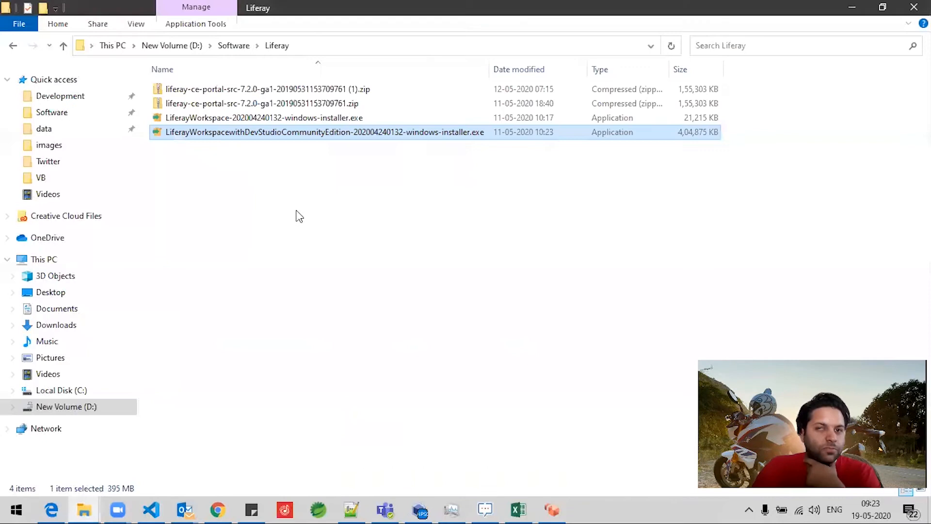
left_click(294, 209)
left_click(261, 138)
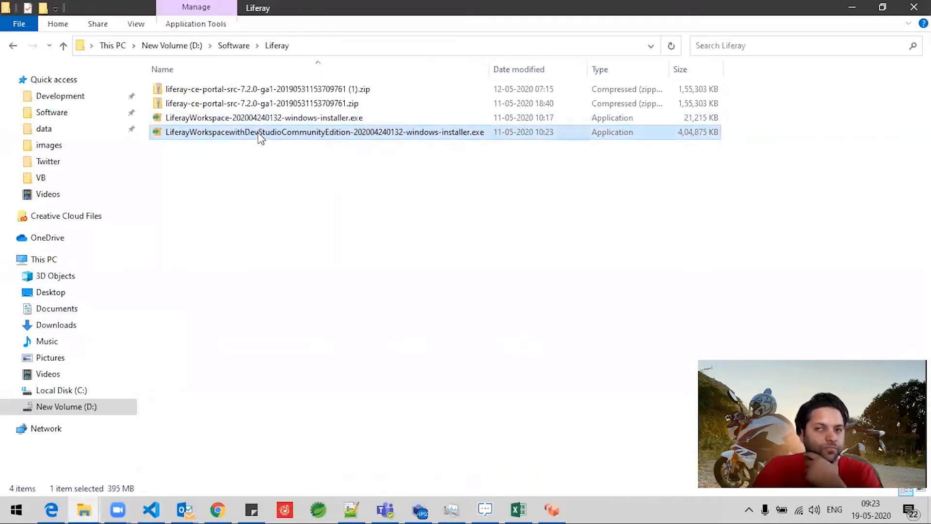
left_click(320, 243)
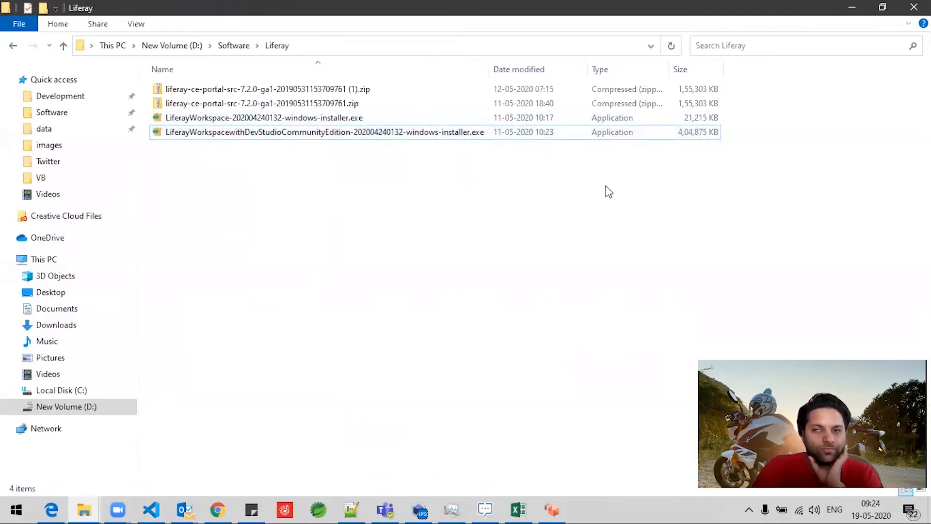
left_click(390, 138)
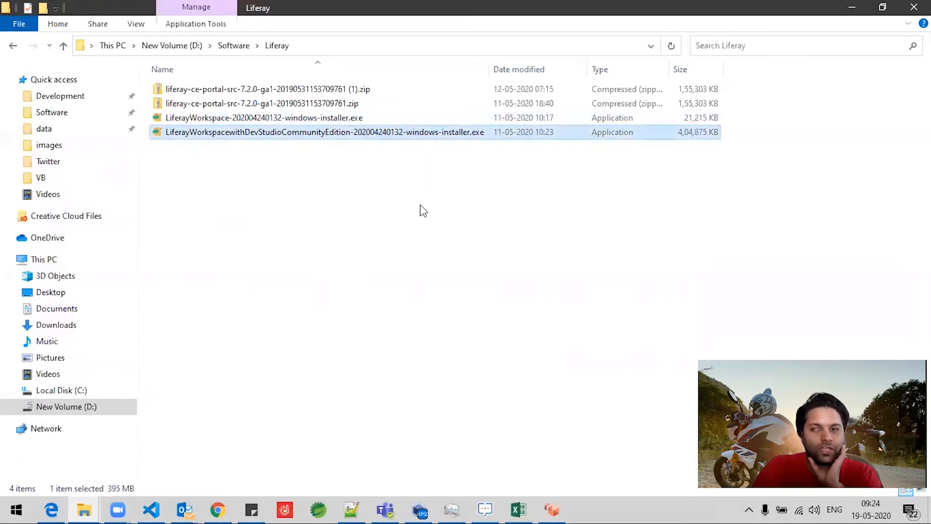
left_click(852, 7)
- Try to create a new Liferay Workspace project named XYZ, highlight the wizard's validation message, and cancel the wizard
left_click(84, 202)
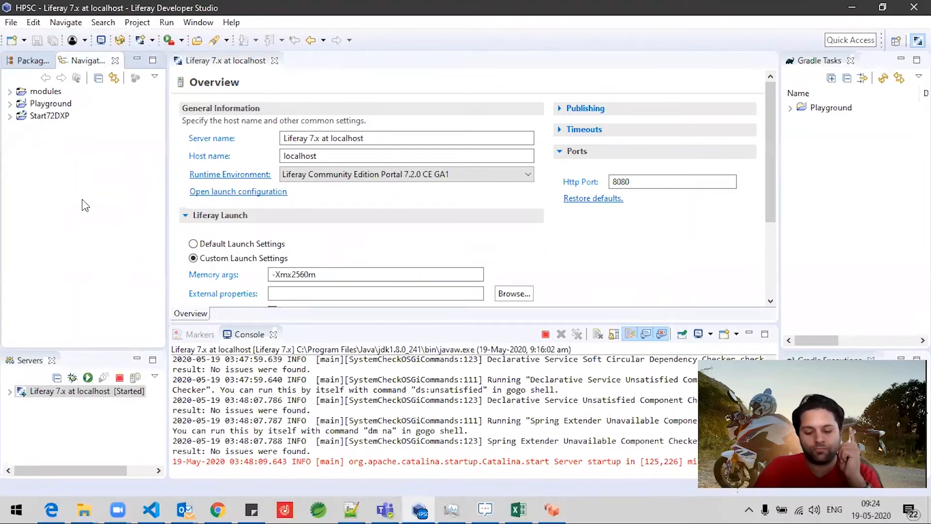
left_click(196, 23)
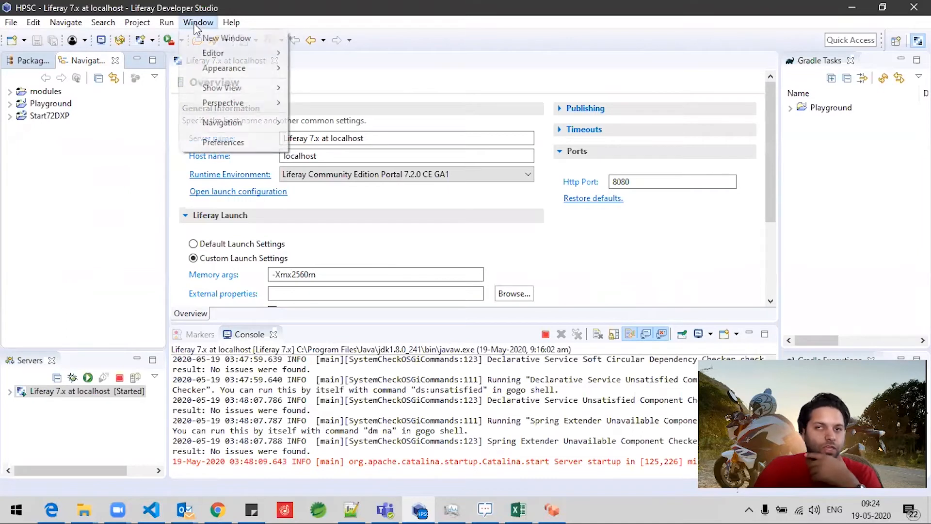
mouse_move(11, 23)
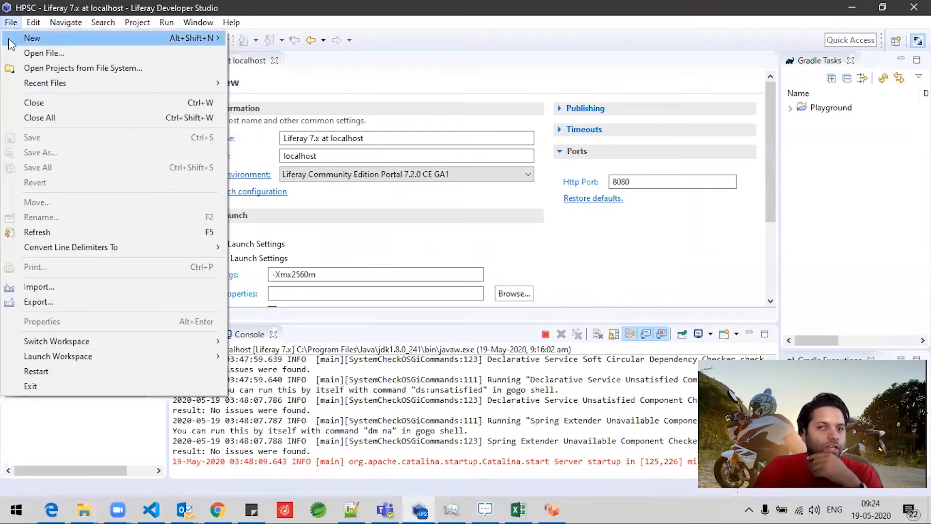
mouse_move(11, 43)
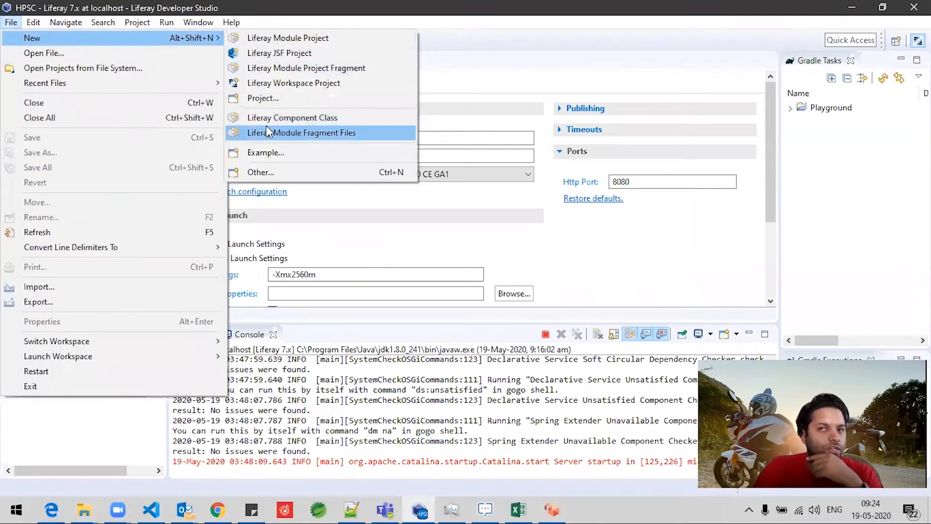
left_click(269, 87)
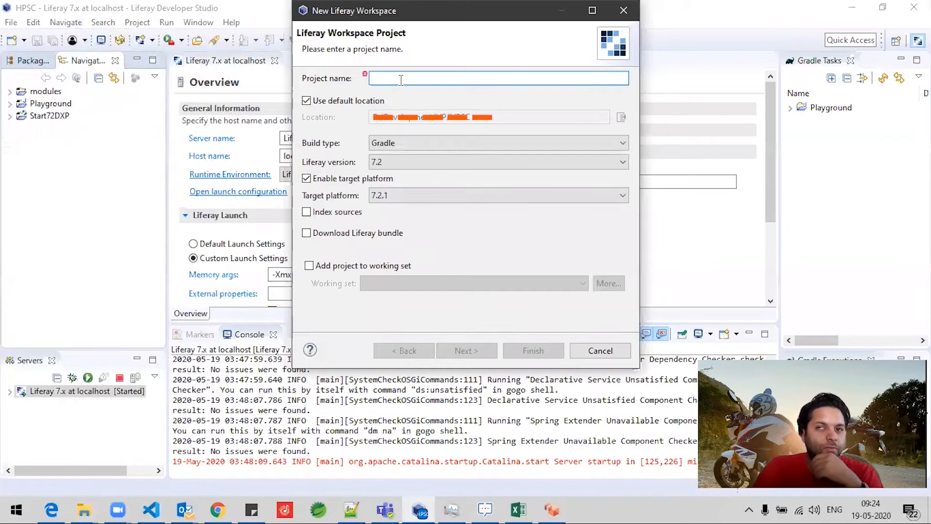
type("XYZ")
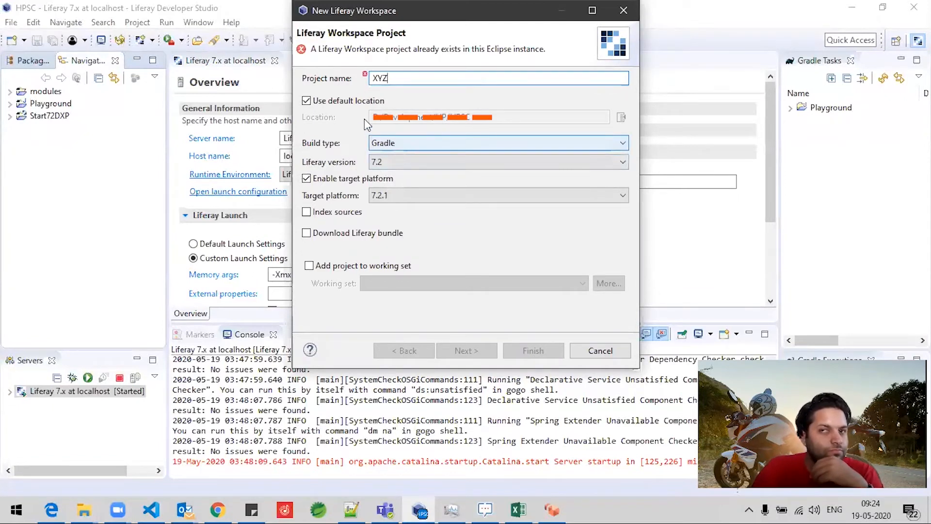
left_click_drag(356, 49, 525, 47)
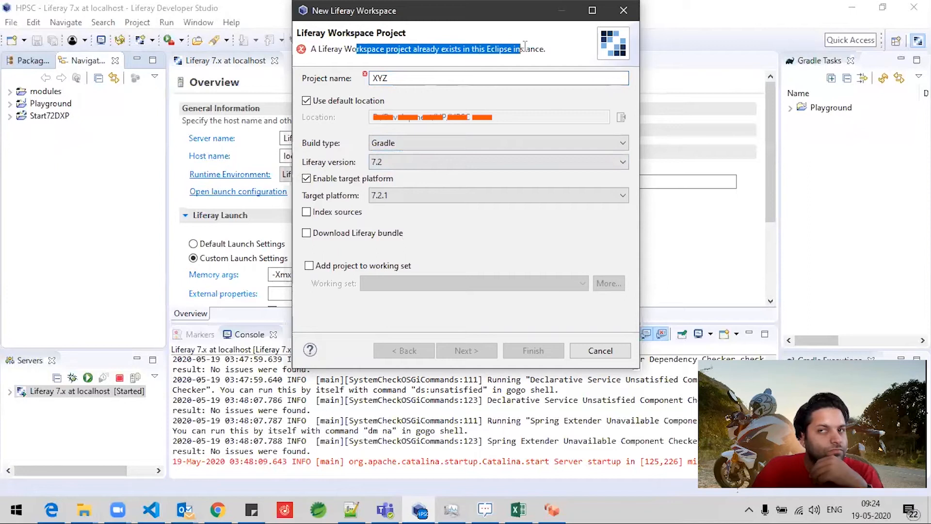
left_click(535, 49)
left_click_drag(309, 52, 557, 52)
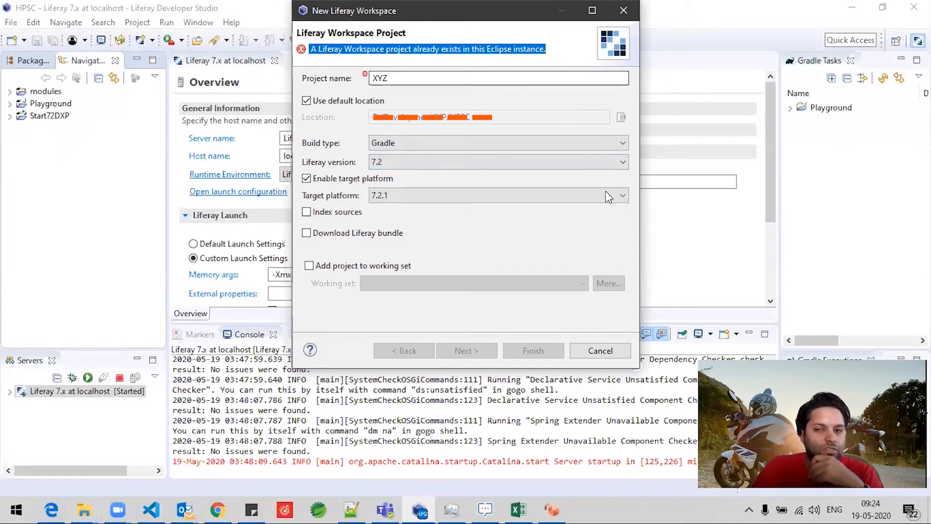
left_click(600, 351)
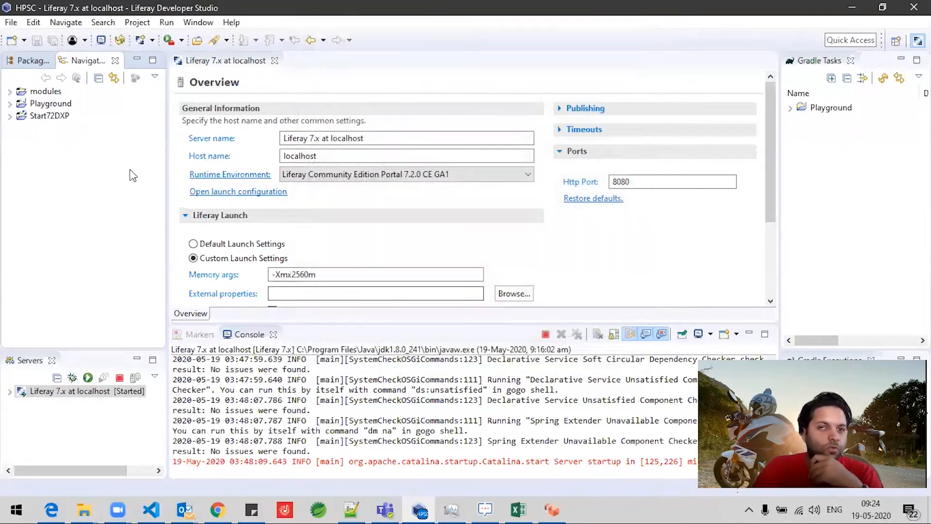
- Expand the Playground workspace in the Navigator and enlarge the view's height to show the whole project tree
left_click(53, 104)
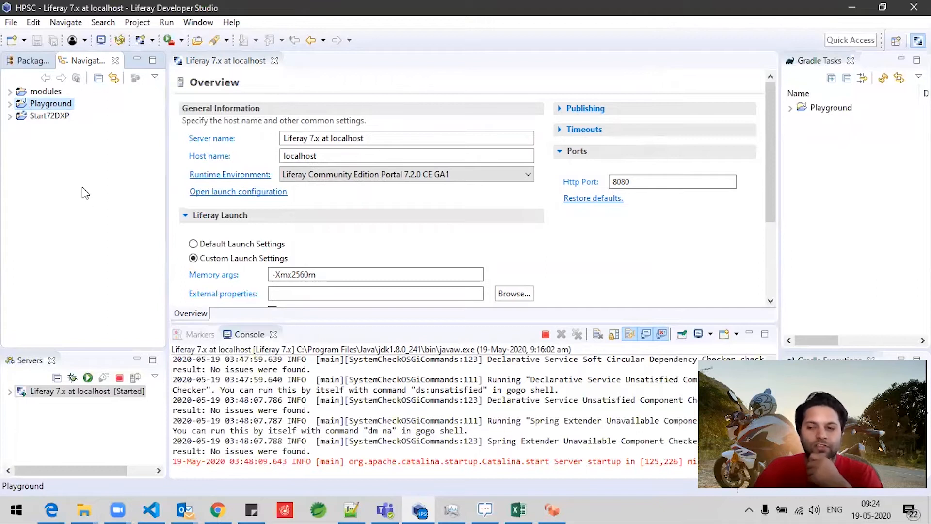
left_click(10, 103)
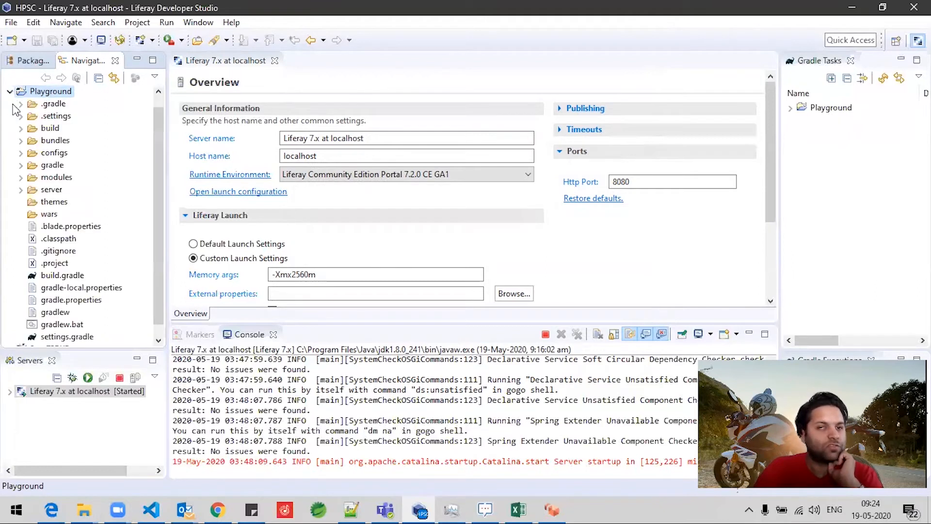
scroll(157, 262, "down", 1)
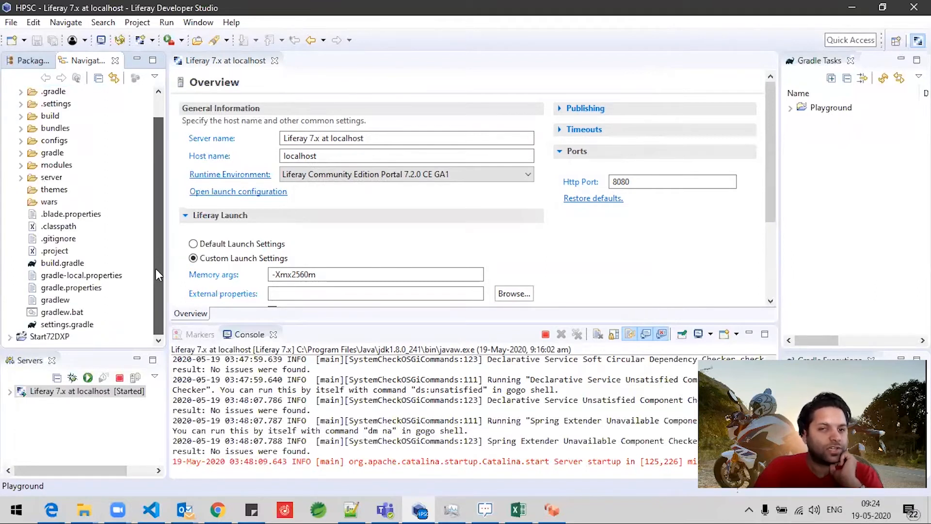
scroll(155, 269, "up", 1)
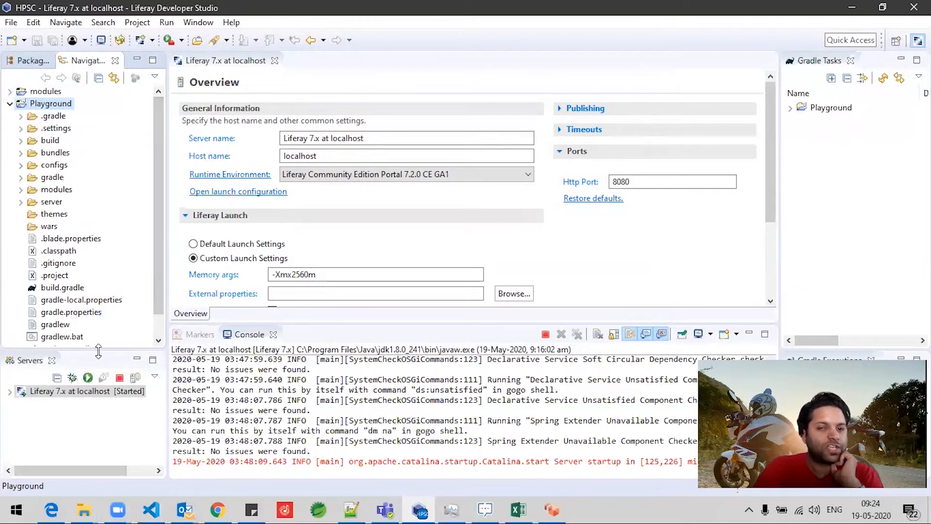
left_click_drag(99, 350, 99, 391)
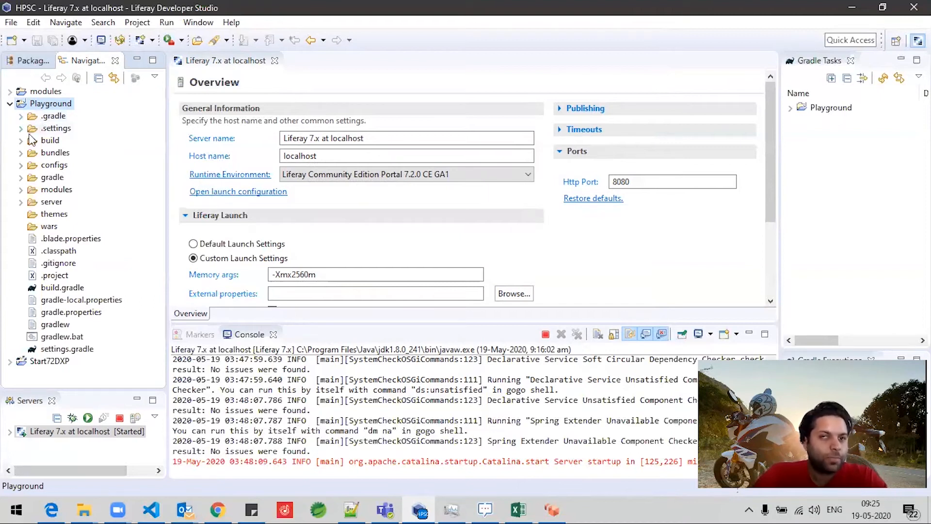
- Point out Playground's build and bundles folders, expand configs to examine its environment subfolders, and collapse it
left_click(52, 145)
left_click(59, 152)
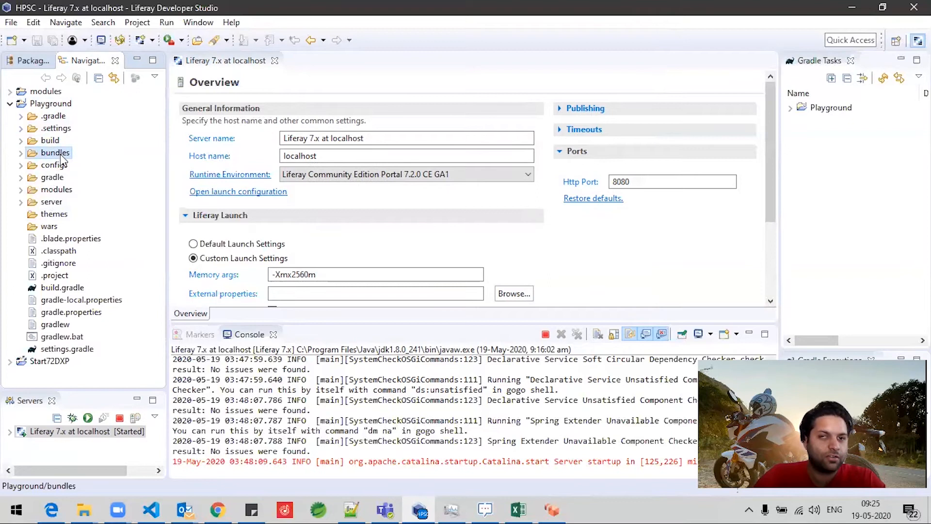
left_click(21, 165)
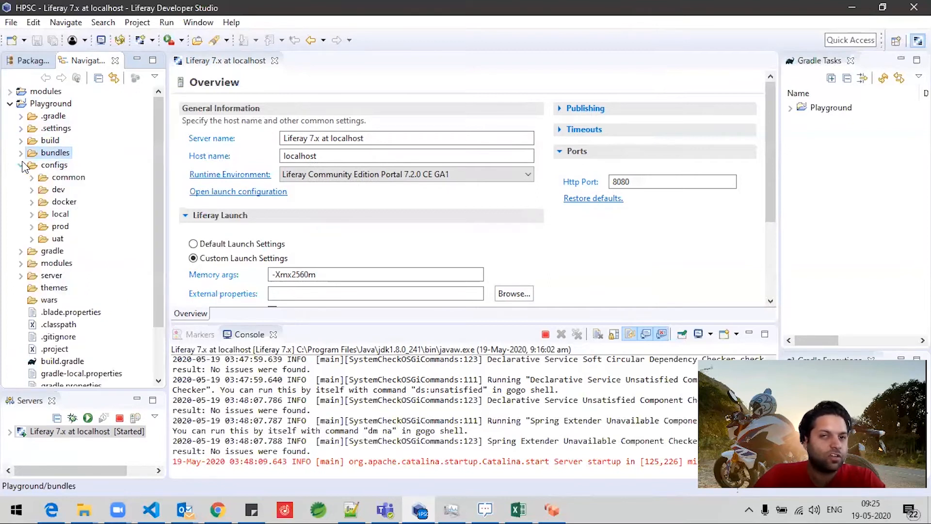
left_click(70, 178)
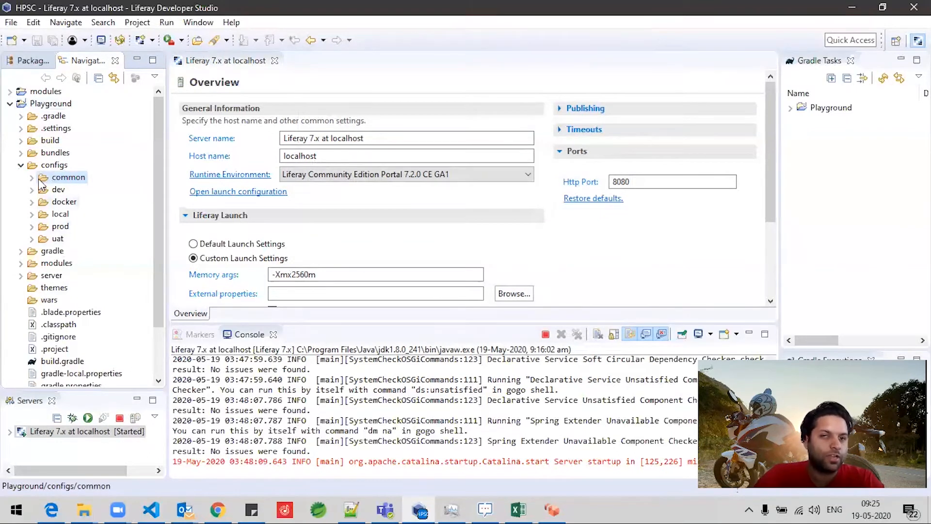
left_click(21, 166)
- Expand Playground's gradle and modules folders one after the other to examine their contents, collapsing each again
left_click(23, 177)
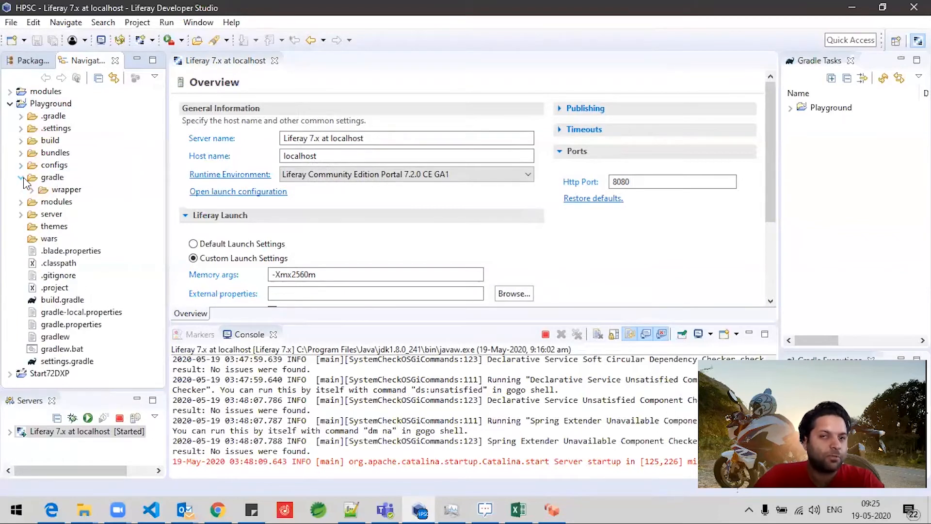
left_click(51, 193)
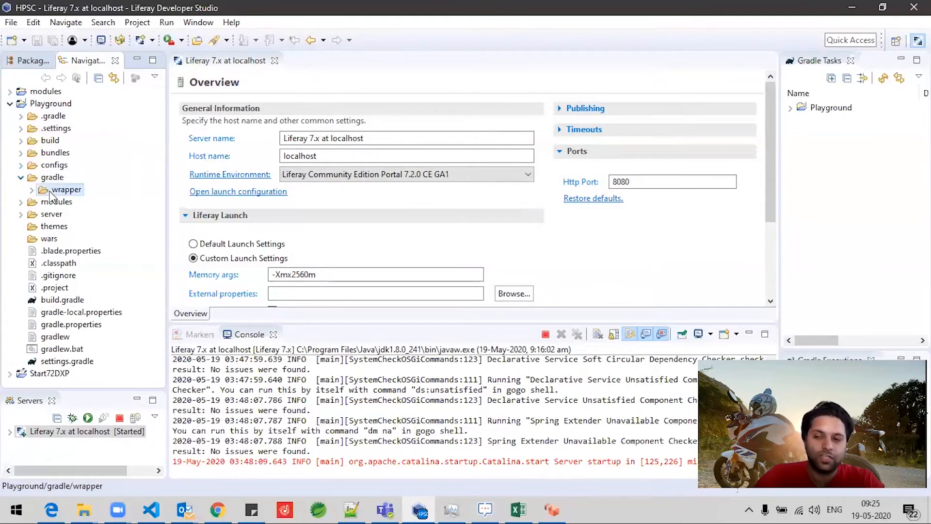
left_click(20, 177)
left_click(21, 190)
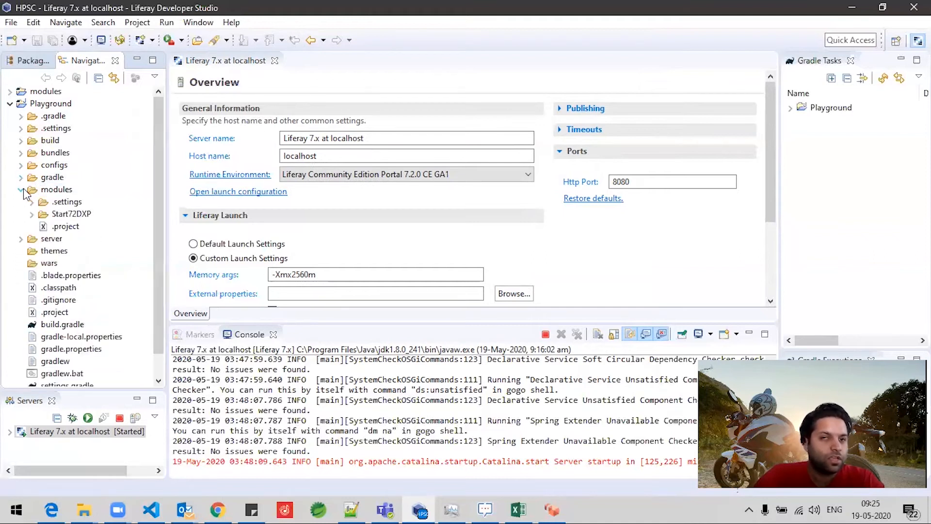
left_click(52, 193)
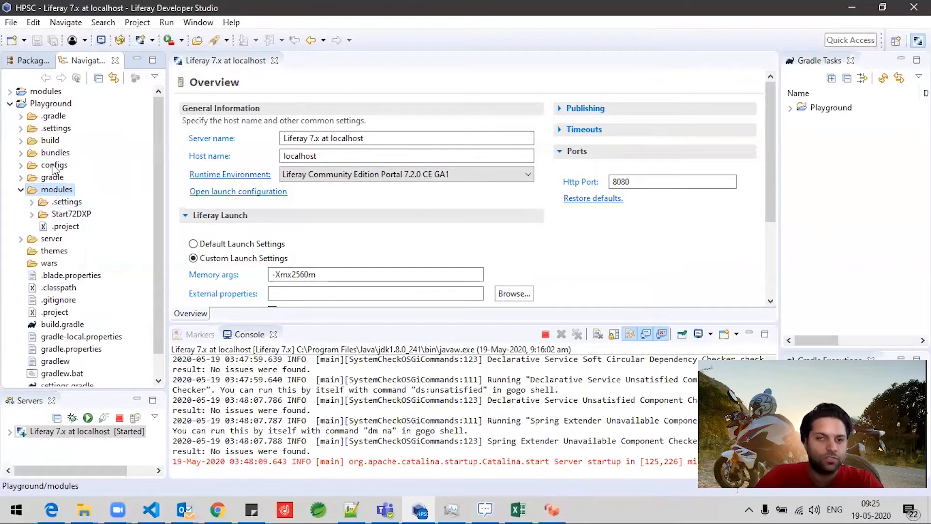
left_click(21, 190)
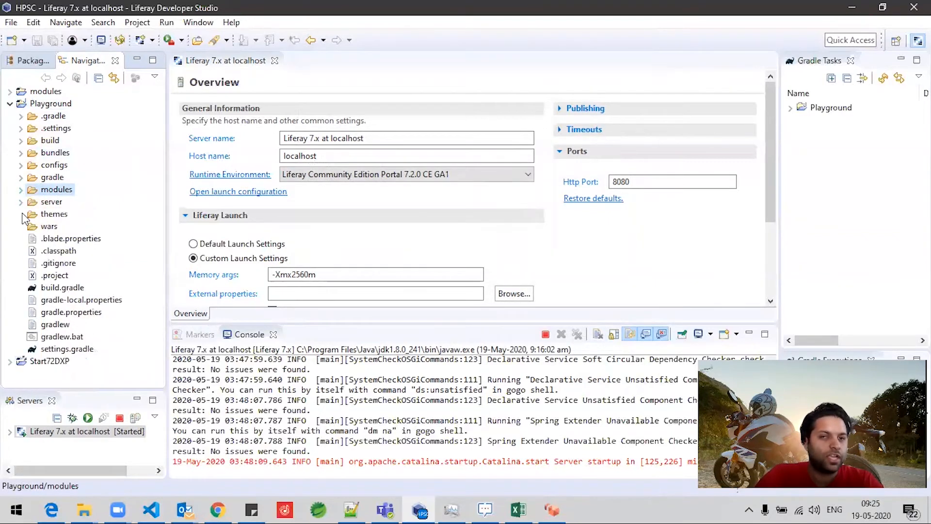
- Point out Playground's themes and wars folders, expand the server folder to examine its contents, and collapse it
left_click(43, 216)
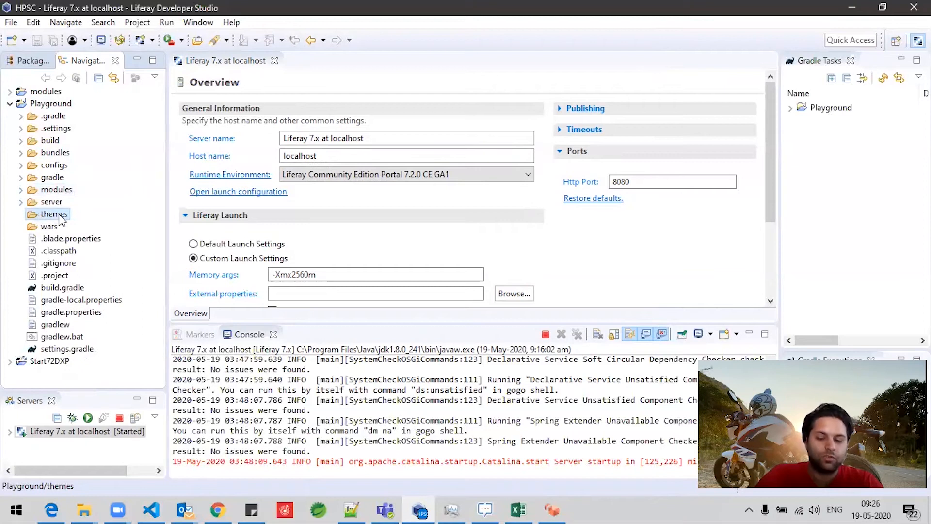
left_click(42, 229)
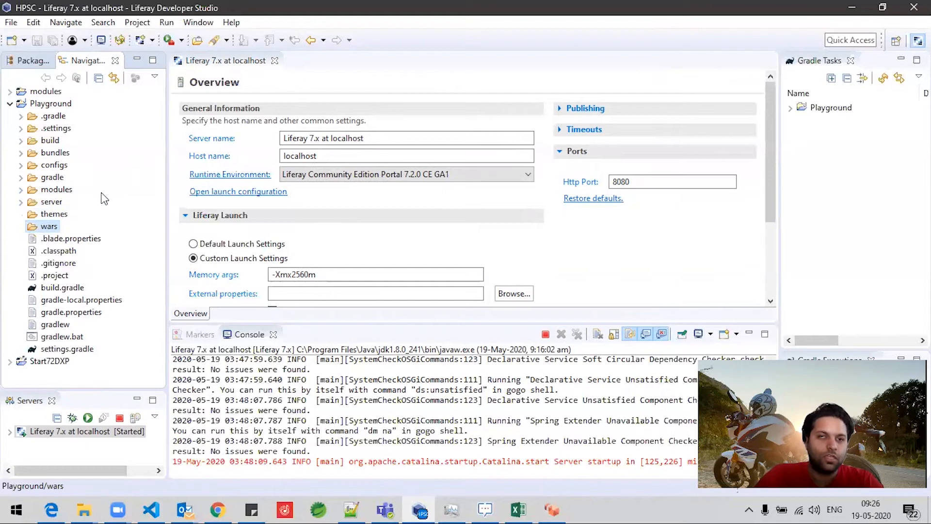
left_click(50, 204)
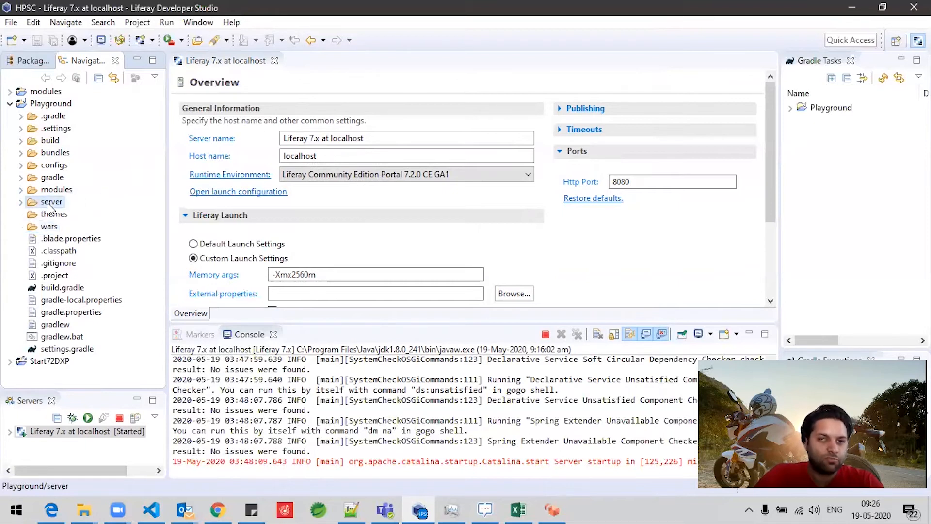
left_click(22, 203)
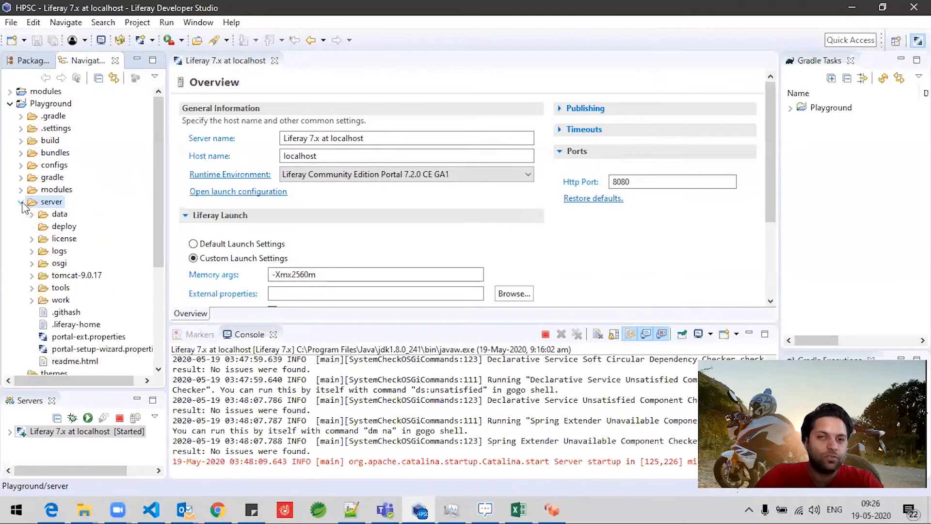
left_click_drag(159, 206, 159, 225)
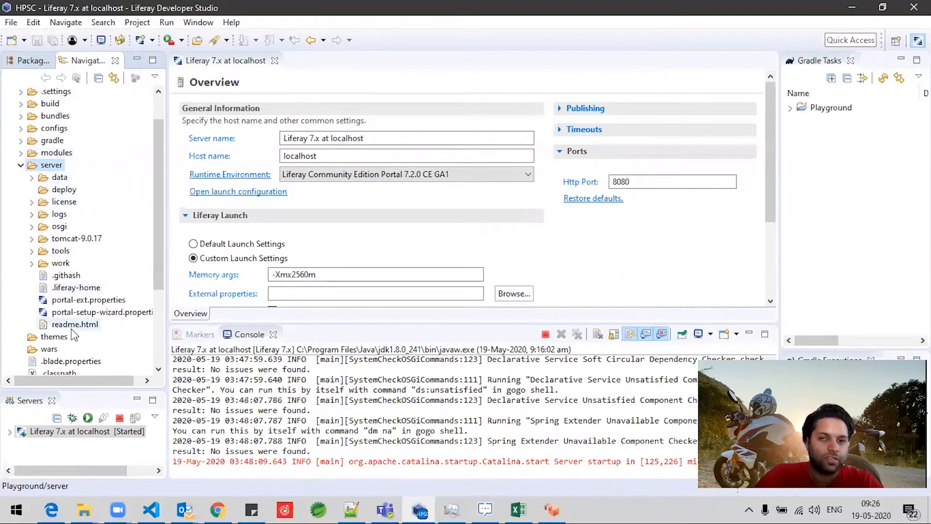
left_click(20, 164)
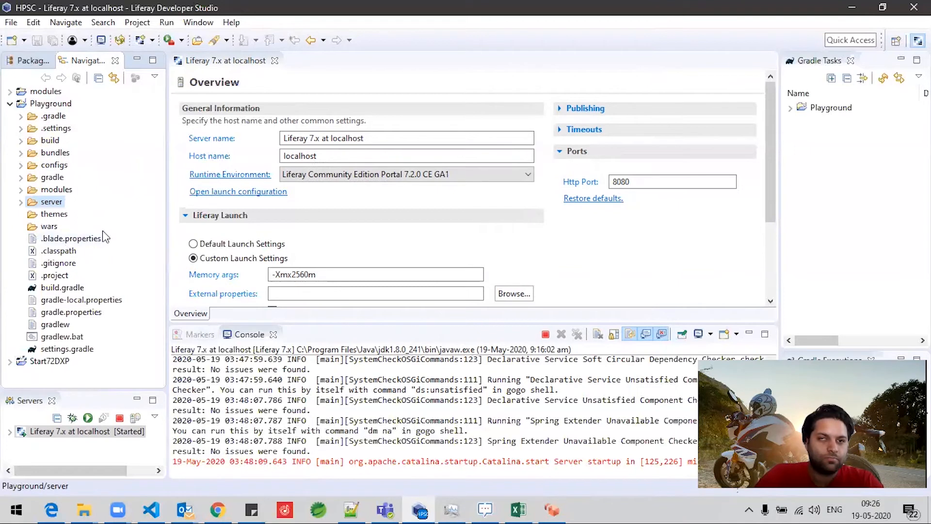
- Expand Playground's bundles folder and its osgi subfolder to examine their contents, and collapse bundles again
left_click(48, 153)
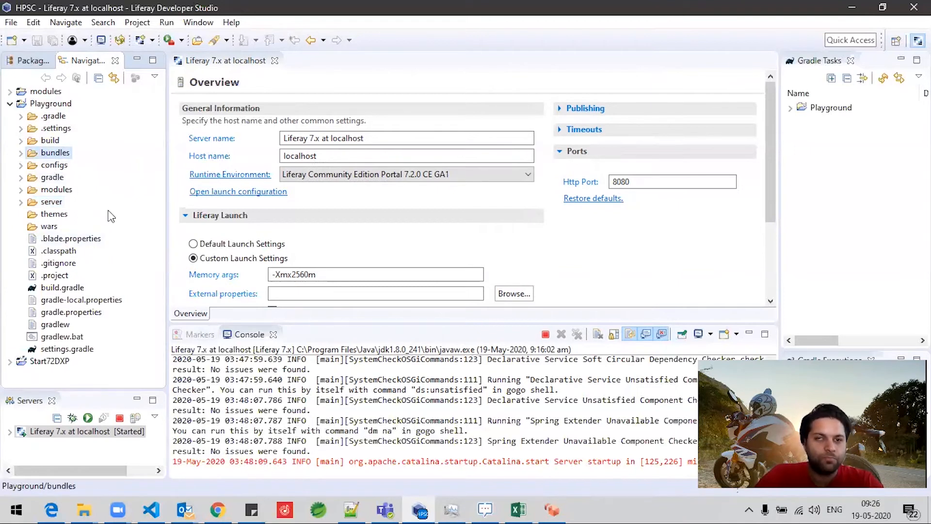
left_click(21, 153)
left_click(30, 166)
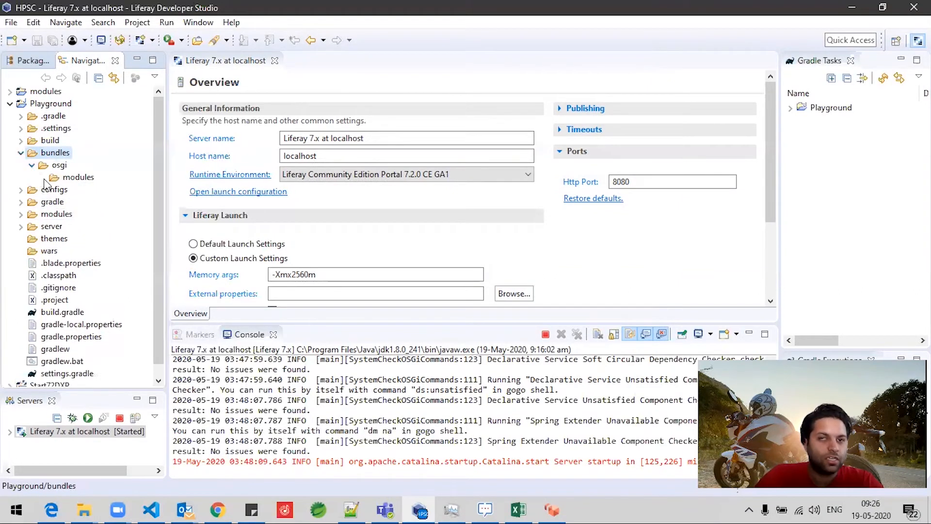
left_click(21, 153)
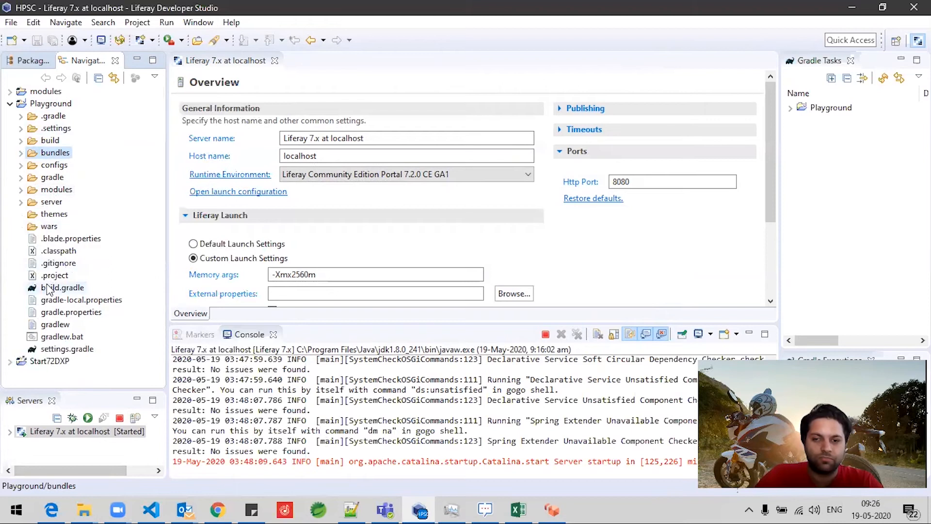
- Review the Liferay Launch and Liferay Account settings in the Liferay 7.x server's overview
left_click(532, 402)
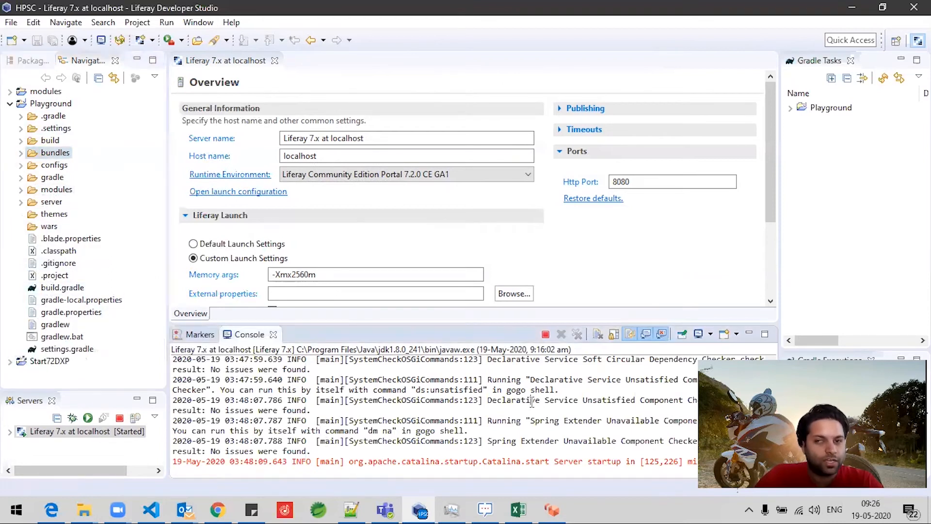
left_click(616, 273)
scroll(616, 272, "down", 2)
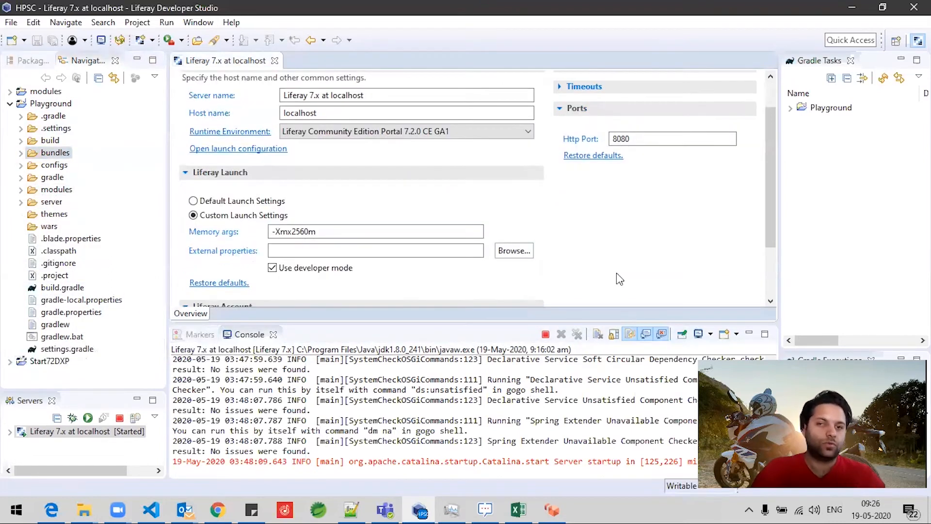
scroll(616, 272, "down", 2)
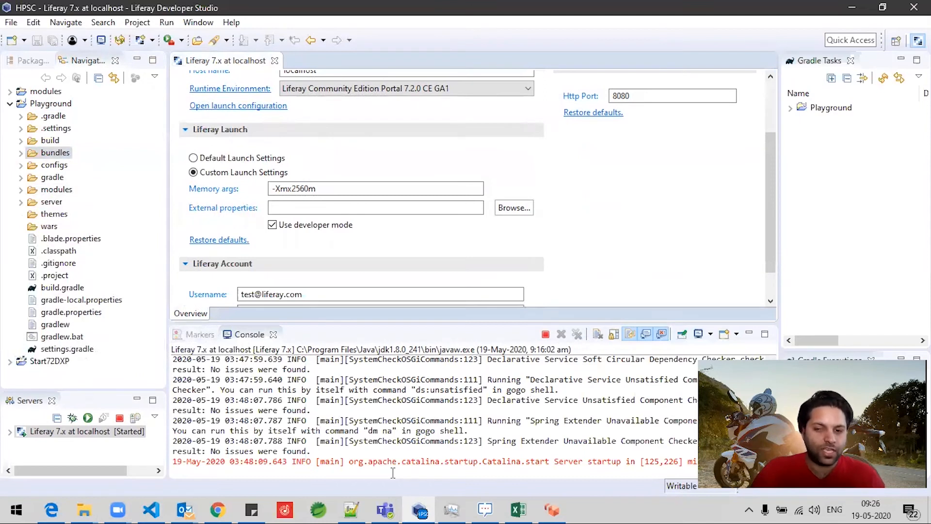
- Switch to File Explorer, go from the Tomcat bin folder up to Playground, and compare its contents with the Developer Studio project tree
left_click(79, 503)
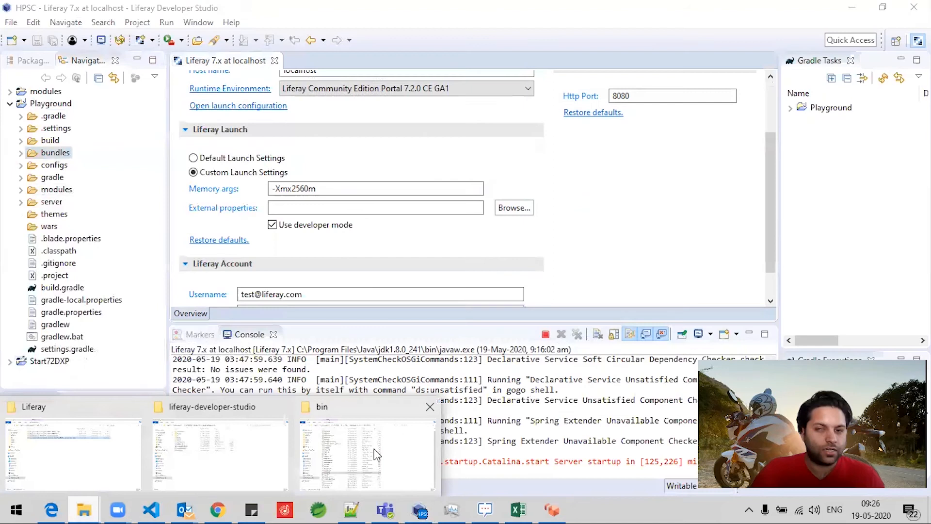
left_click(377, 455)
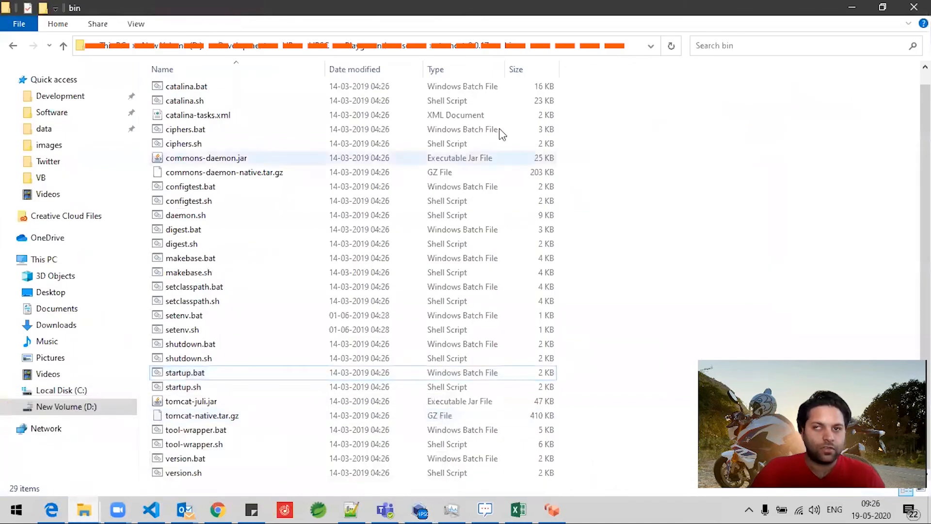
left_click(419, 49)
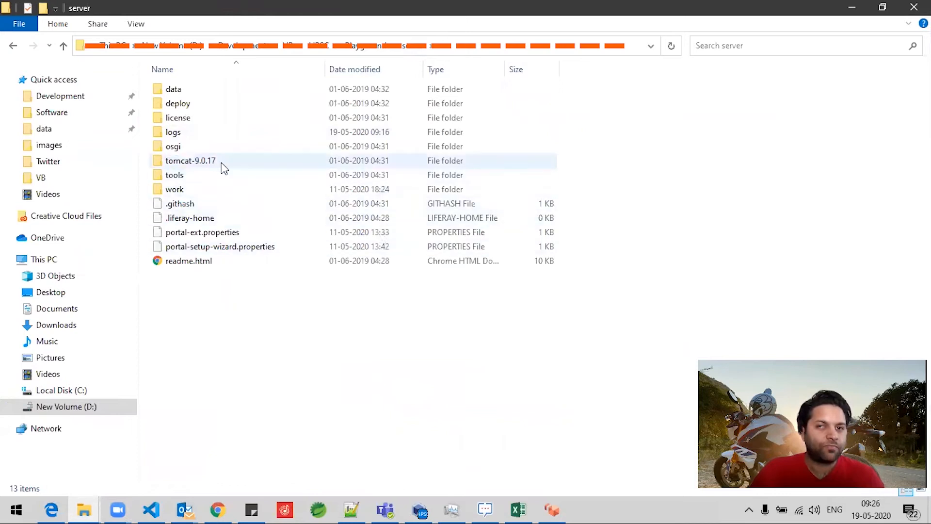
left_click(354, 49)
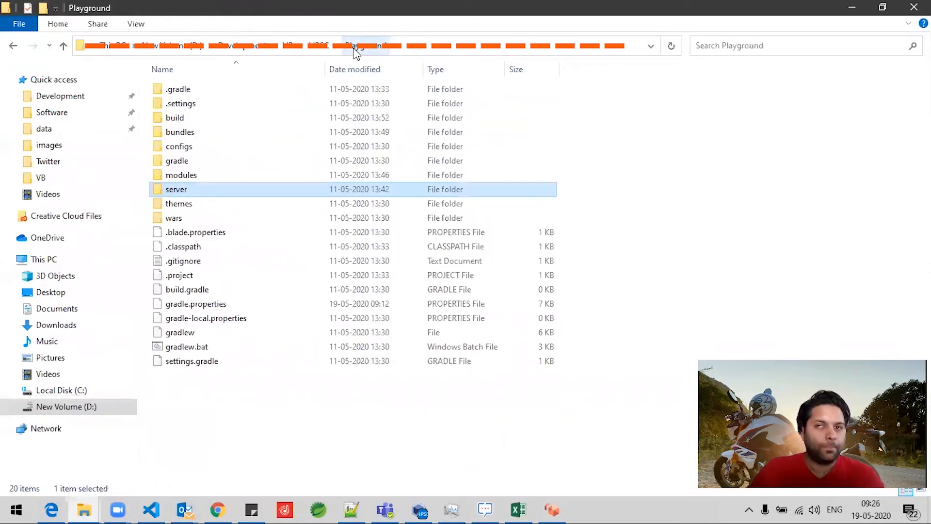
left_click_drag(494, 451, 160, 78)
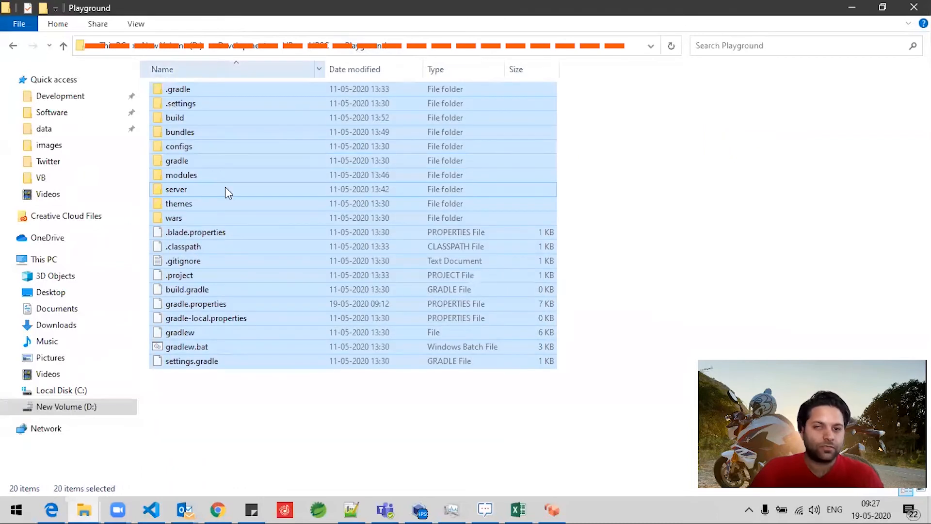
left_click(332, 413)
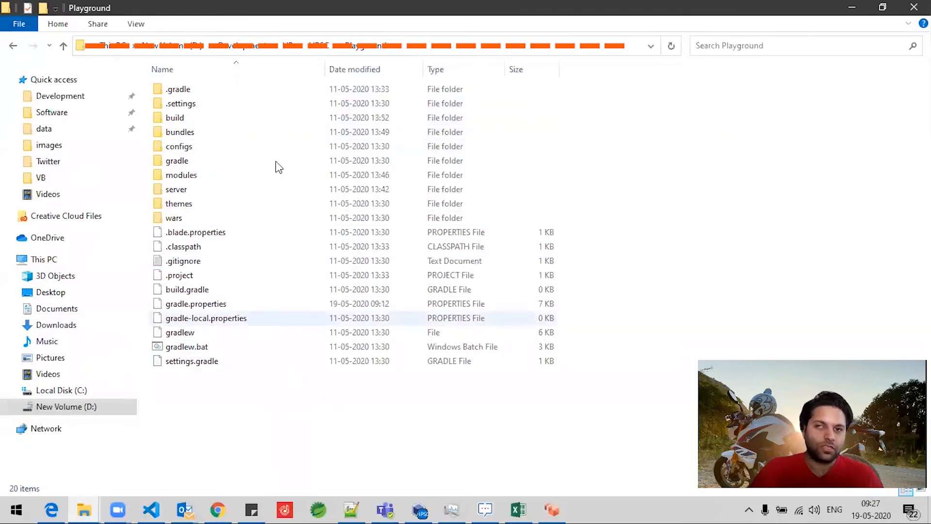
key("alt+Tab")
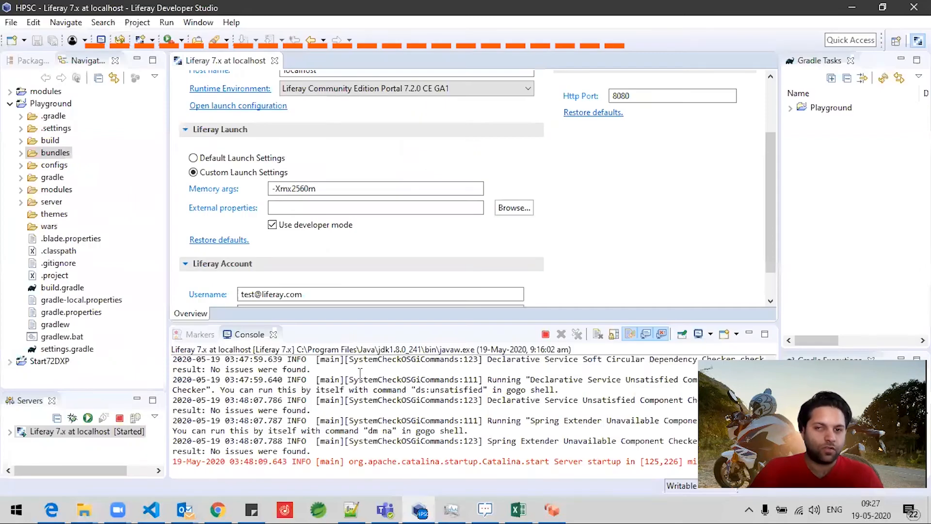
key("alt+Tab")
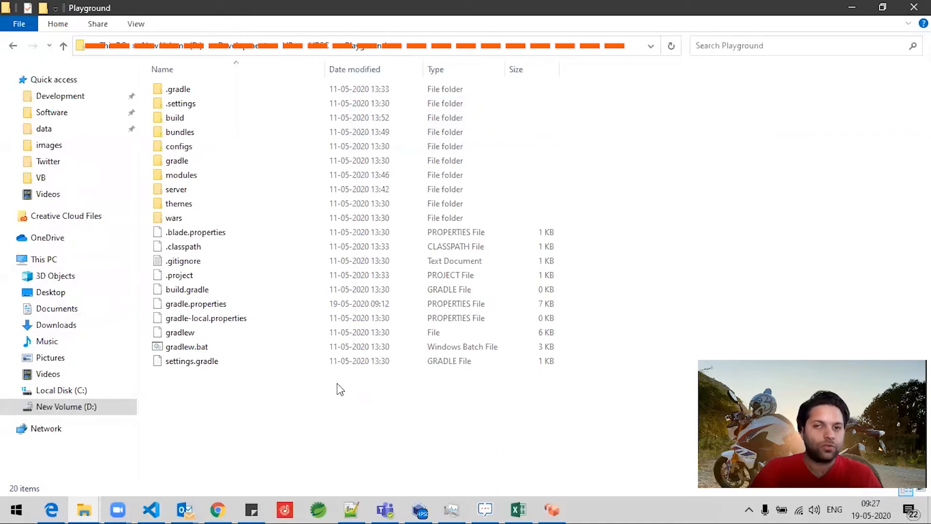
- Browse Playground's bundles folder down through osgi to modules, and return to the Playground folder
double_click(186, 137)
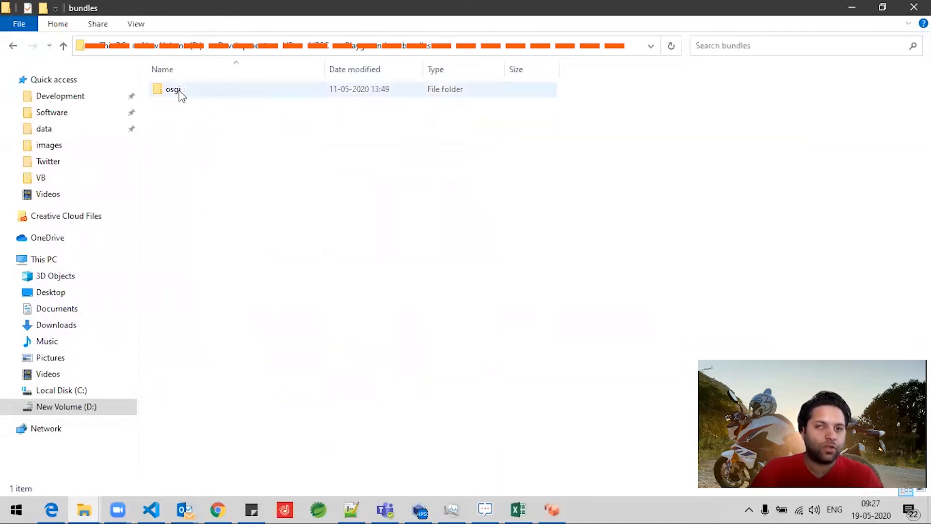
double_click(181, 92)
double_click(182, 92)
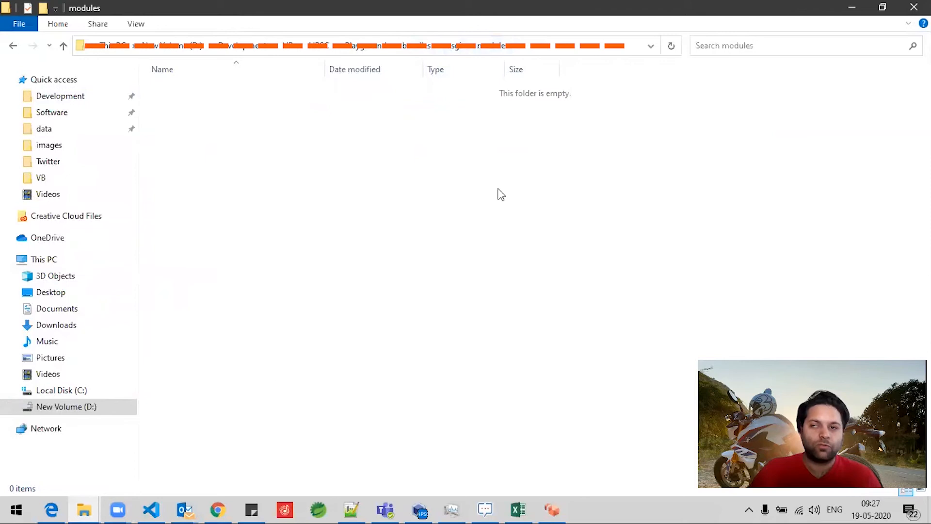
left_click(13, 46)
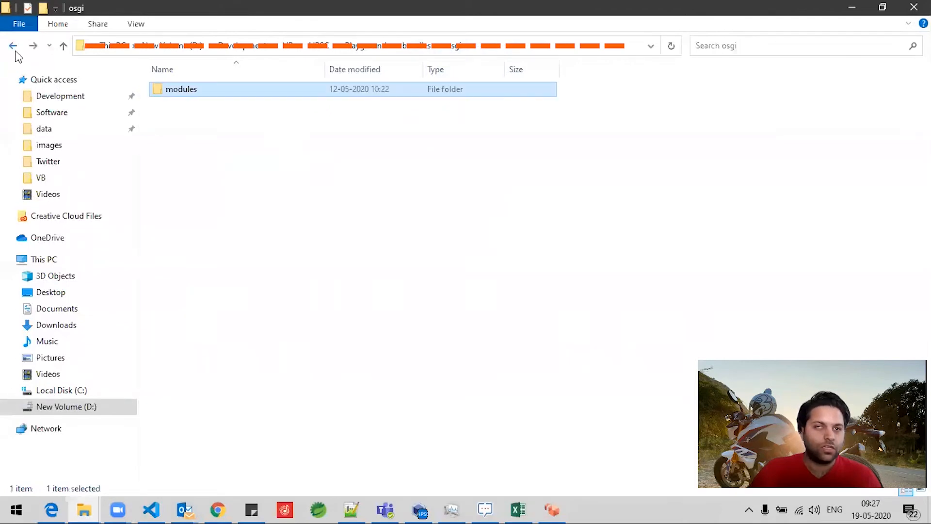
left_click(14, 48)
left_click(15, 47)
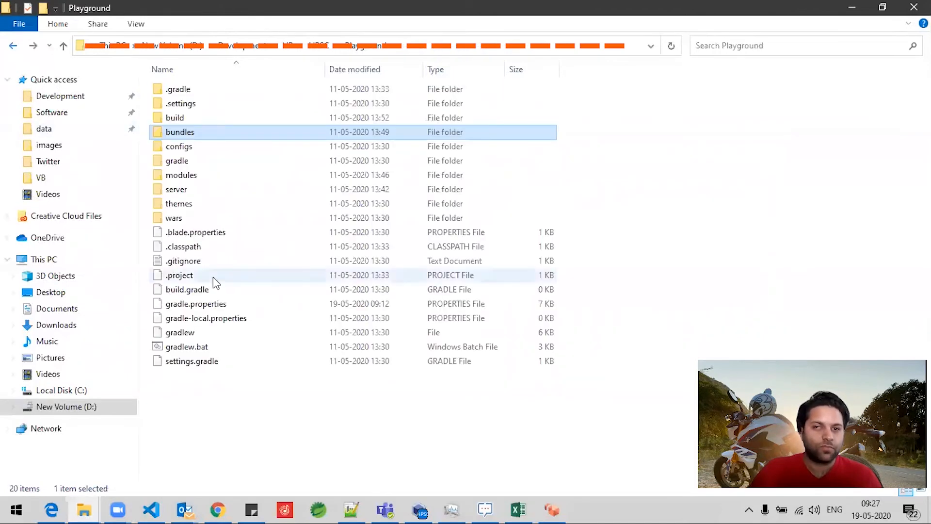
double_click(186, 194)
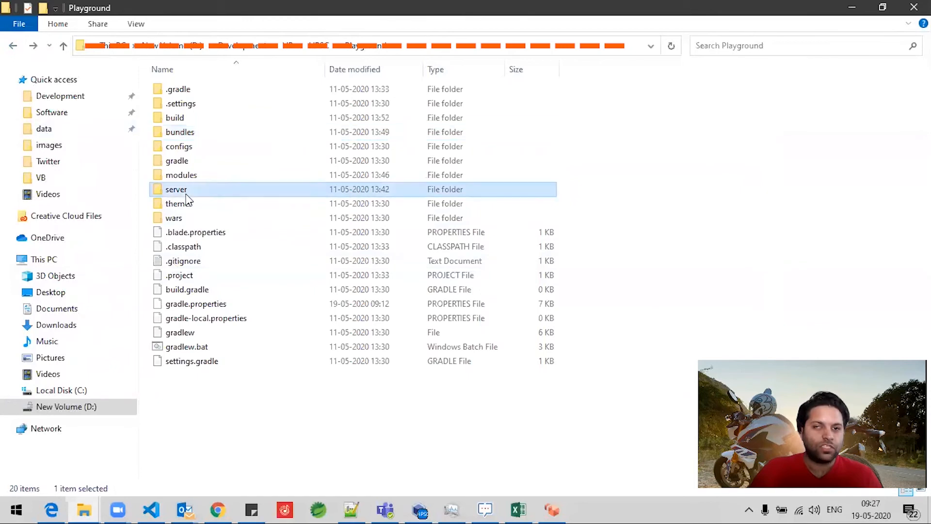
double_click(177, 104)
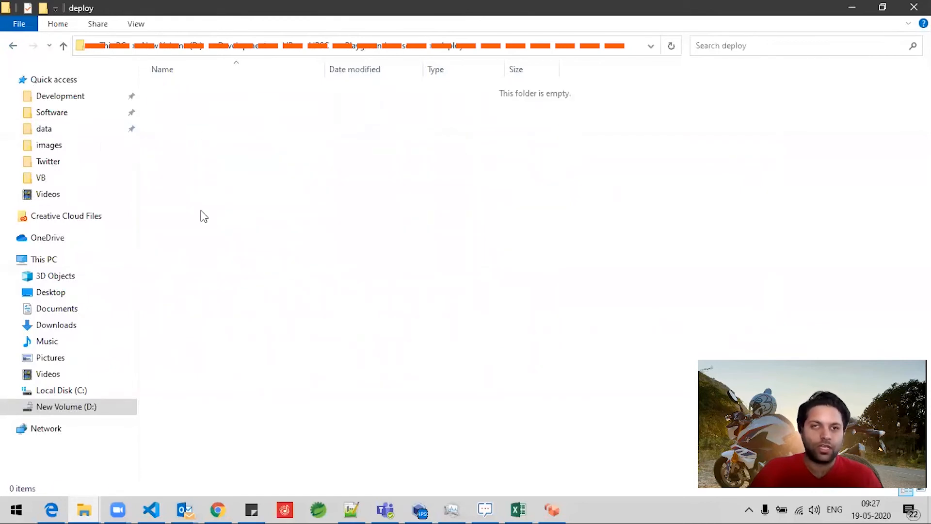
left_click(12, 46)
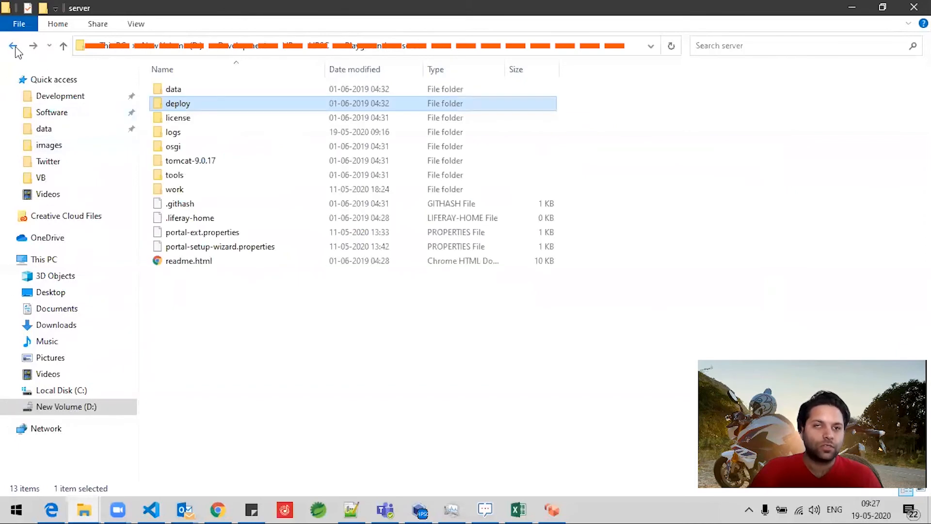
left_click(13, 46)
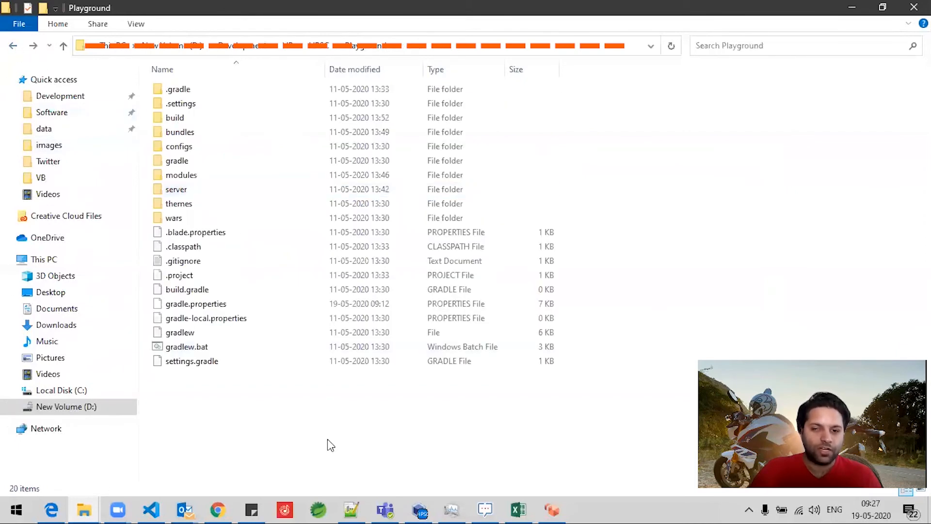
- Open Playground's gradle.properties in Notepad++ and highlight the commented liferay.workspace.home.dir property and its default value bundles
left_click(359, 508)
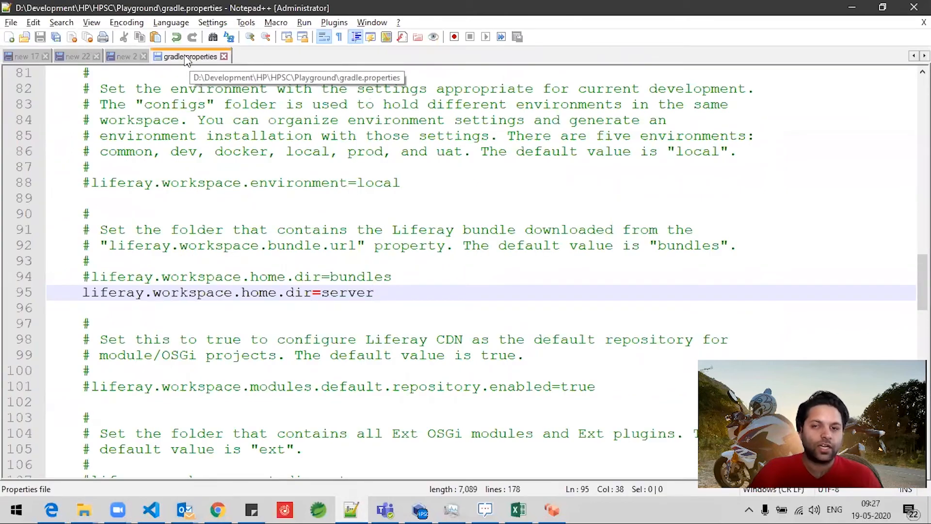
key("alt+Tab")
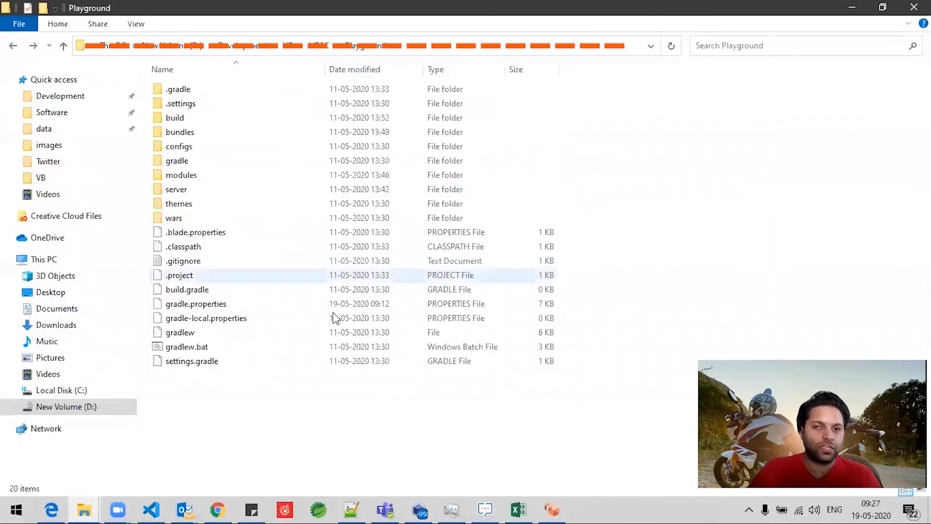
left_click(339, 364)
left_click(194, 306)
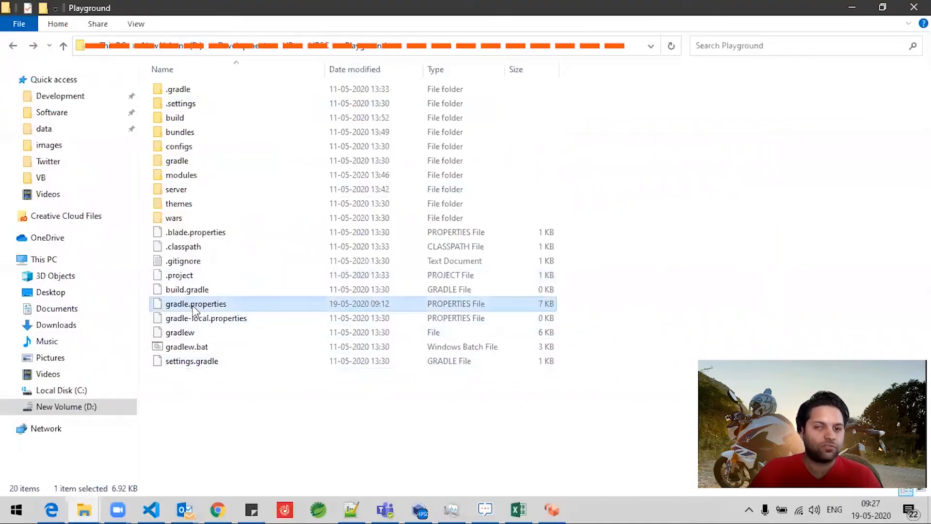
right_click(194, 305)
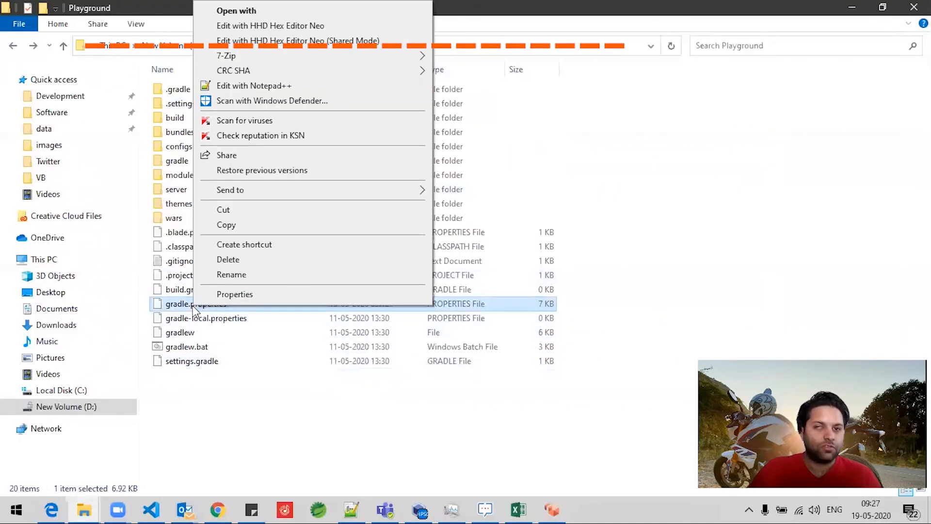
left_click(226, 88)
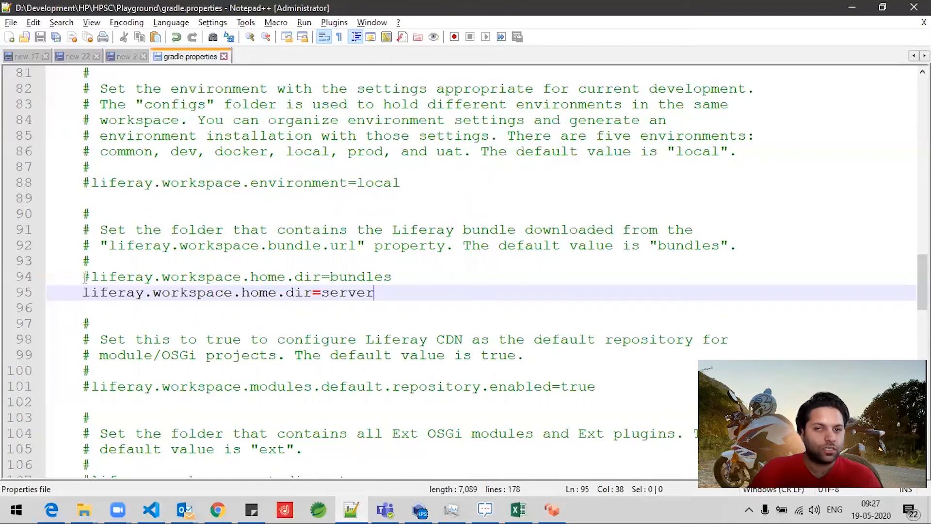
left_click_drag(94, 278, 319, 277)
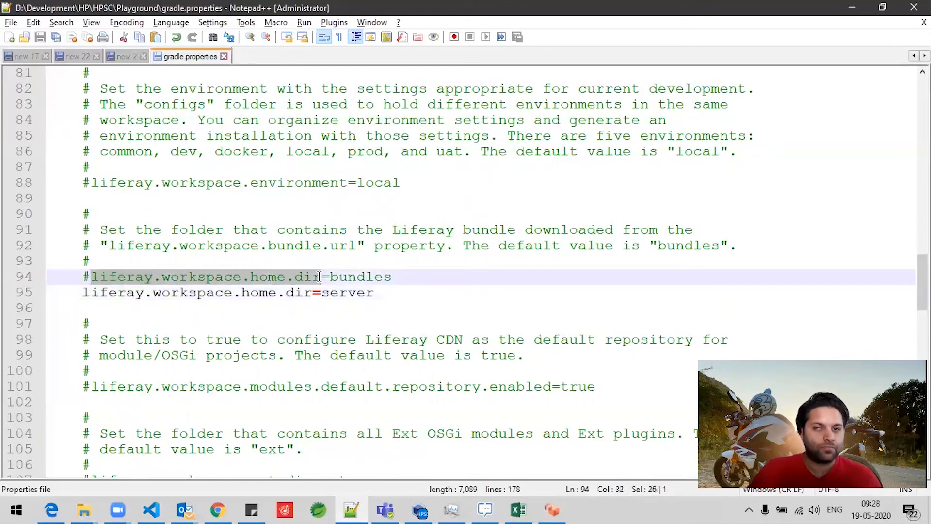
double_click(356, 276)
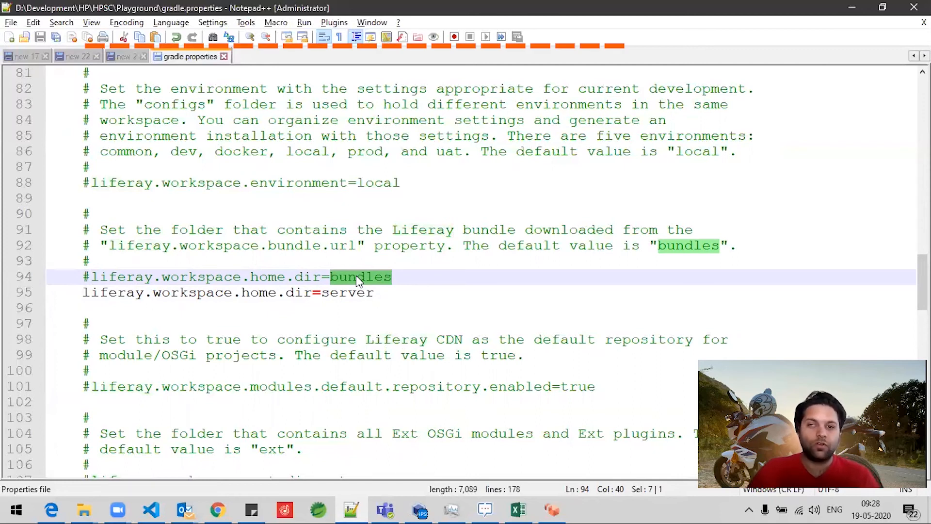
- Switch to File Explorer, examine Playground's bundles folder against the home directory setting in gradle.properties, and return to the Playground folder
key("alt+Tab")
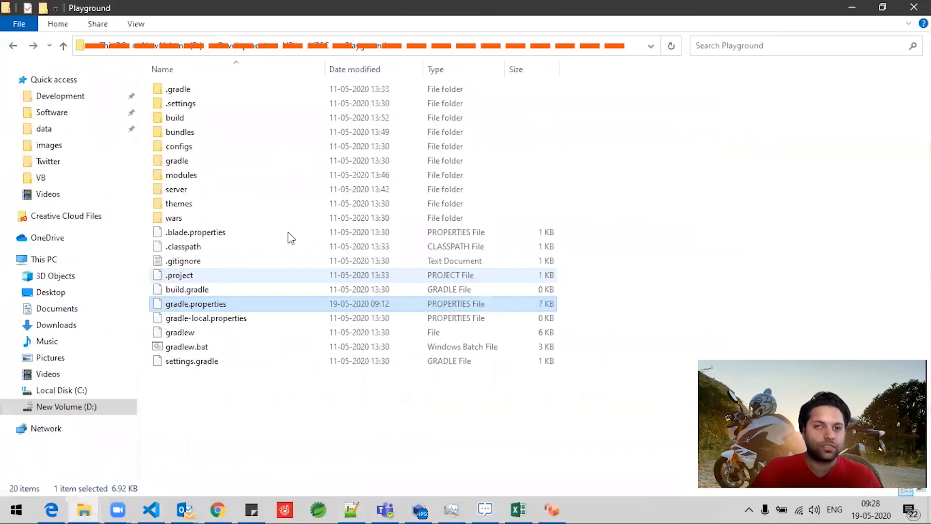
double_click(195, 132)
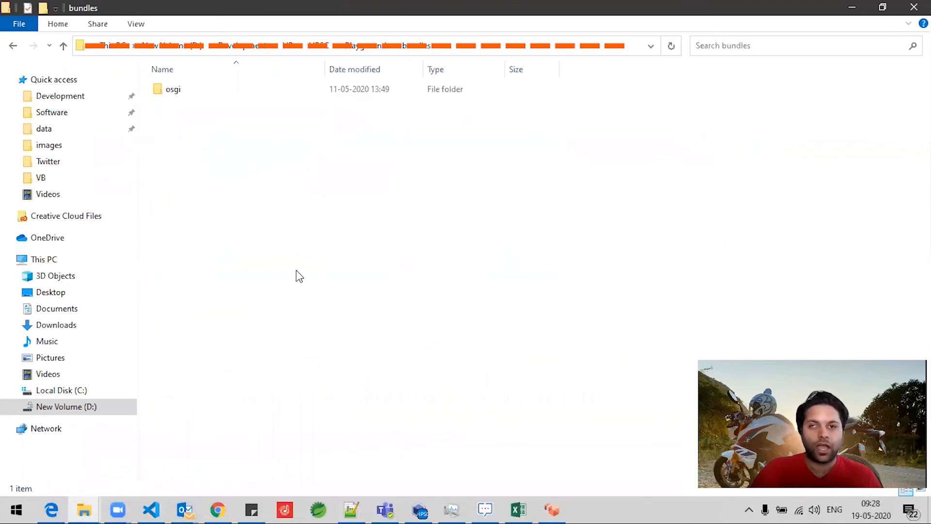
key("alt+Tab")
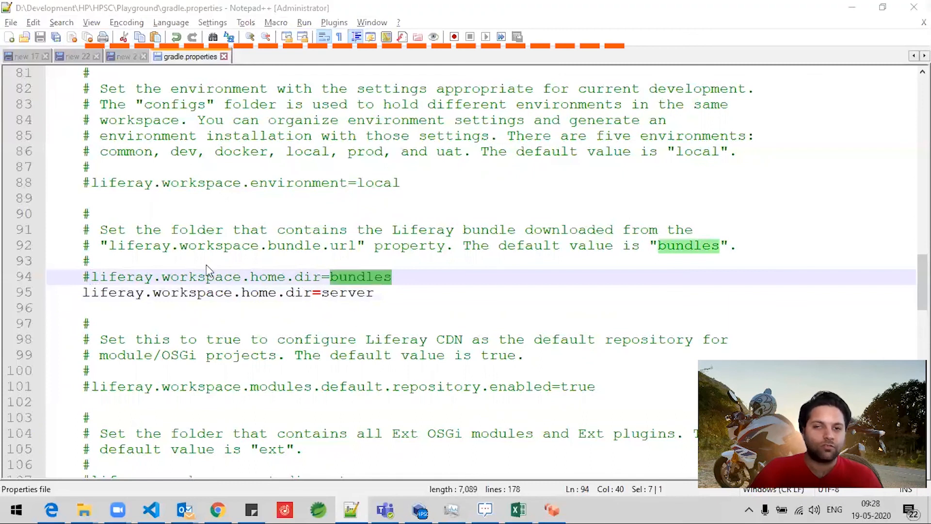
key("alt+Tab")
key("alt+Up")
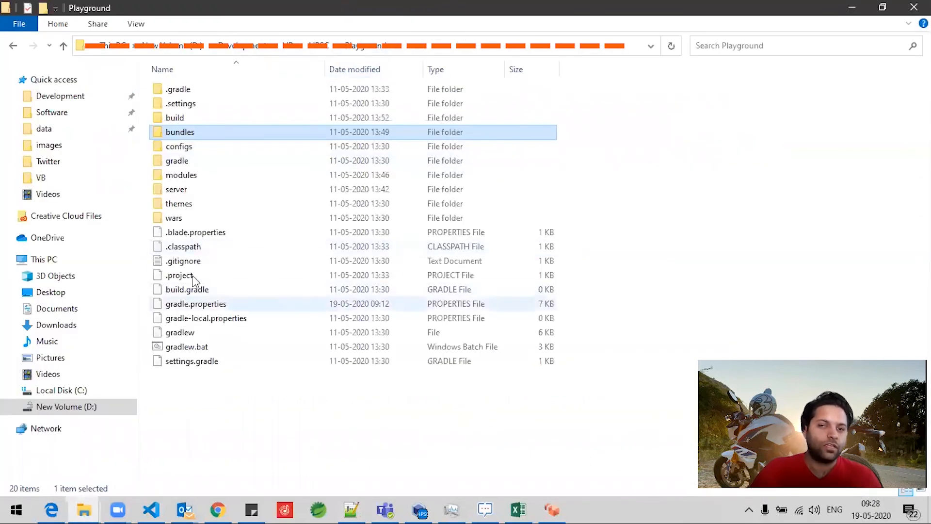
double_click(180, 190)
left_click_drag(405, 359, 187, 70)
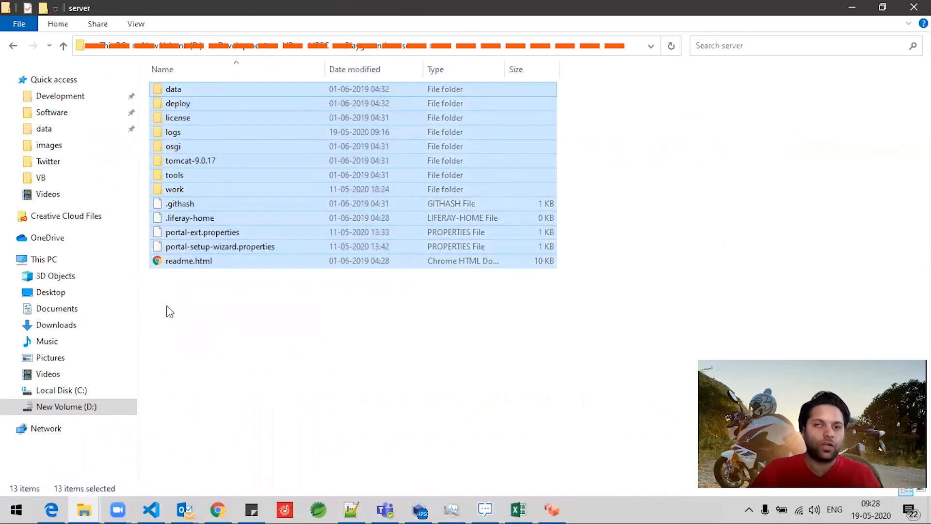
left_click(363, 47)
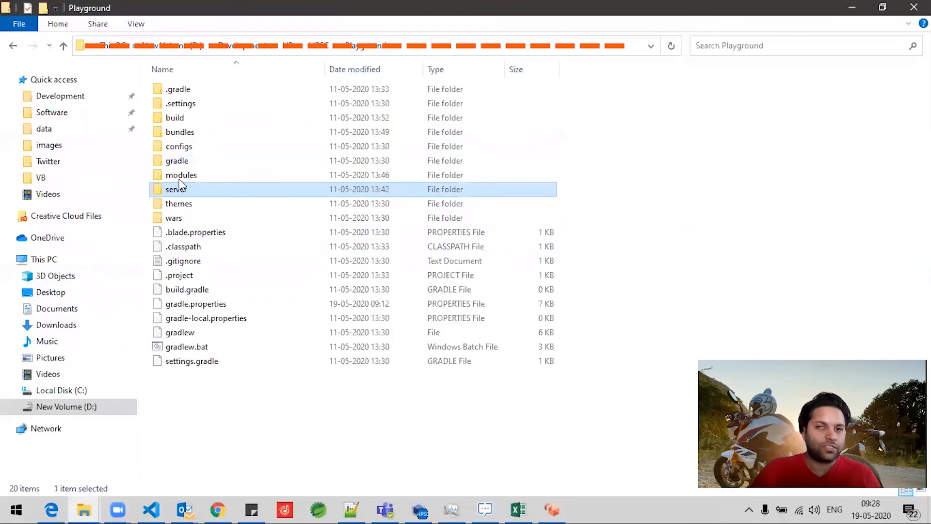
left_click(180, 132)
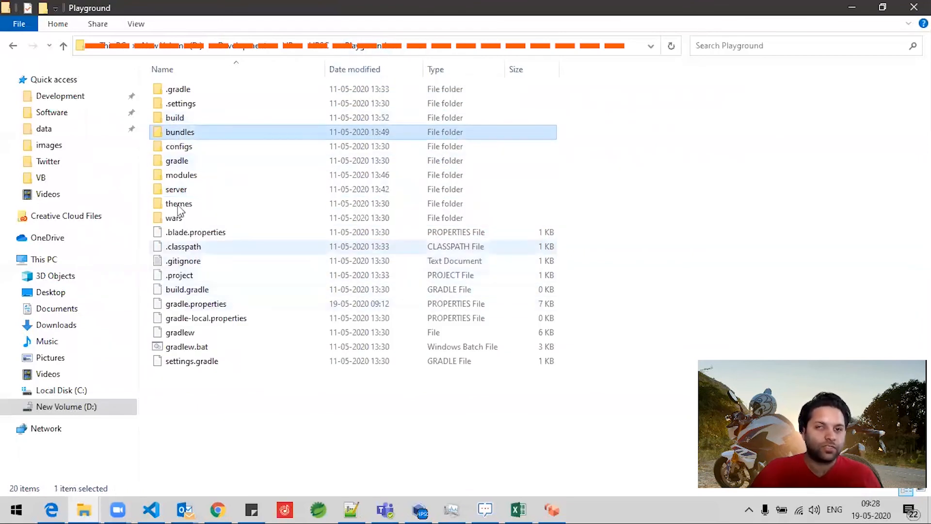
- Switch to Notepad++ and highlight the commented liferay.workspace.home.dir property, its bundles value, and the active line liferay.workspace.home.dir=server
key("alt+Tab")
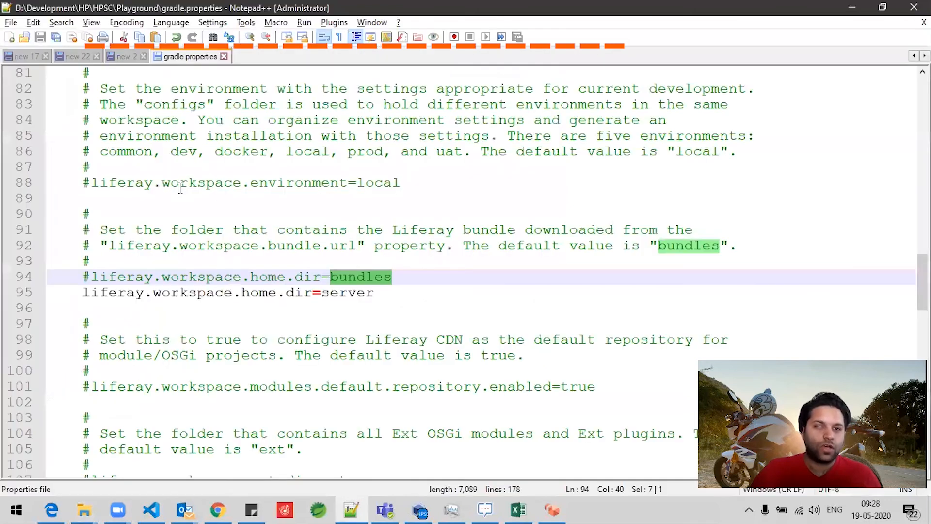
left_click(392, 265)
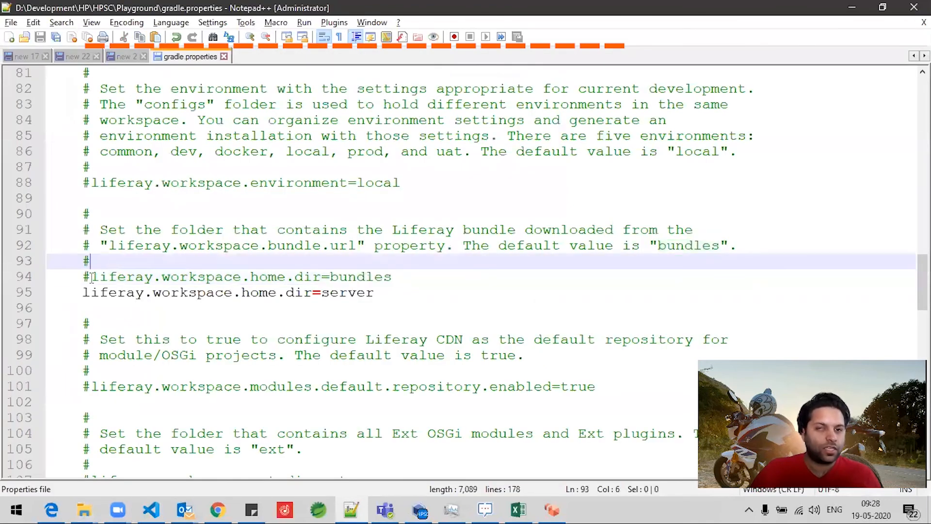
left_click_drag(95, 278, 320, 276)
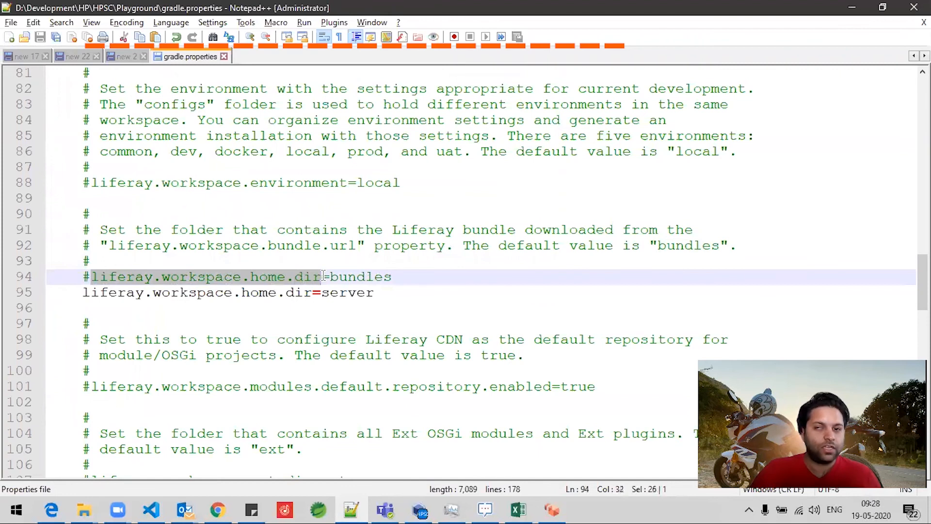
double_click(348, 270)
left_click_drag(75, 294, 377, 297)
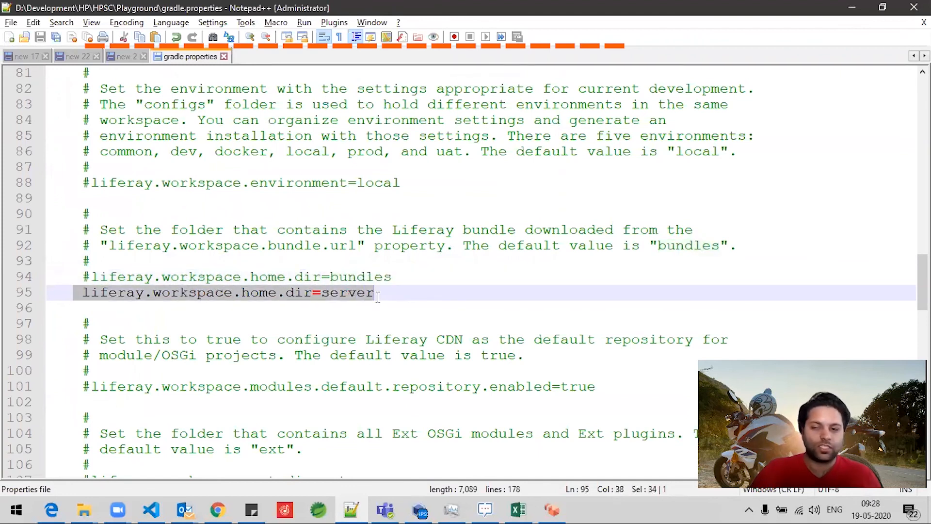
left_click(429, 298)
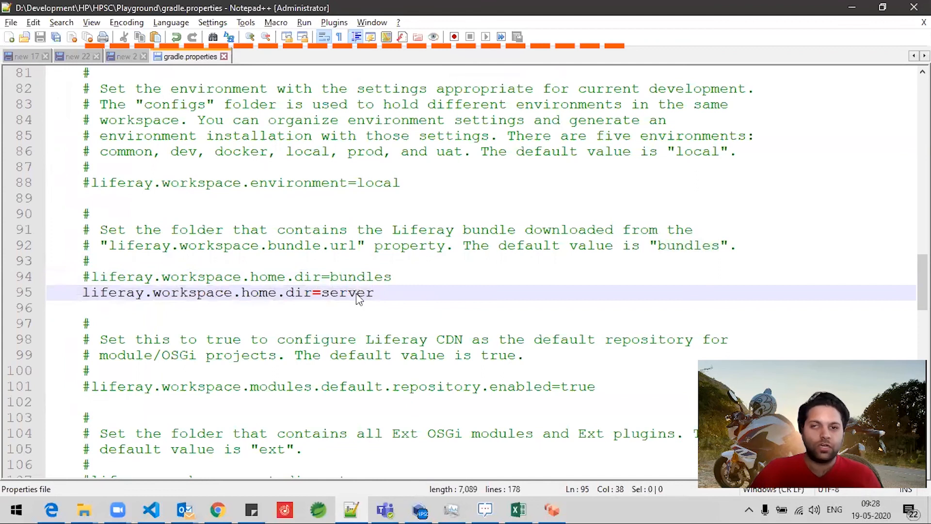
key("alt+Tab")
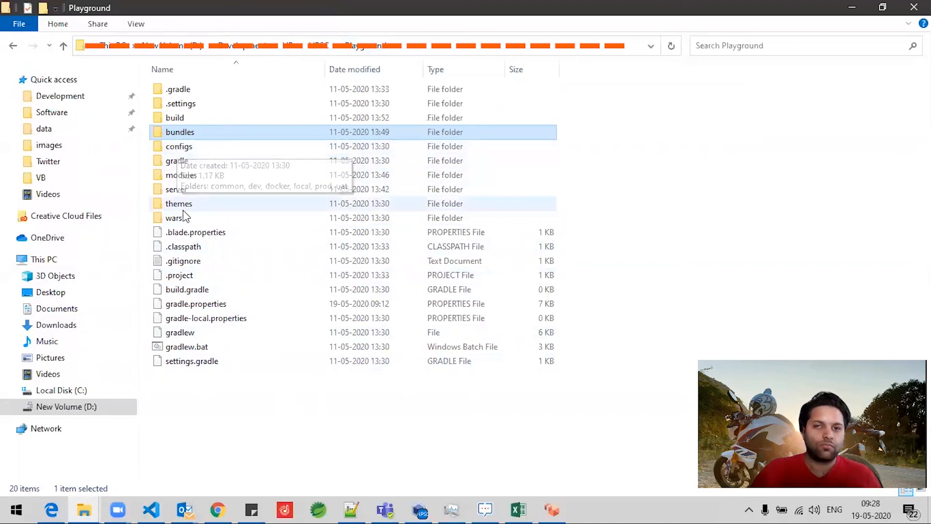
double_click(183, 189)
double_click(175, 146)
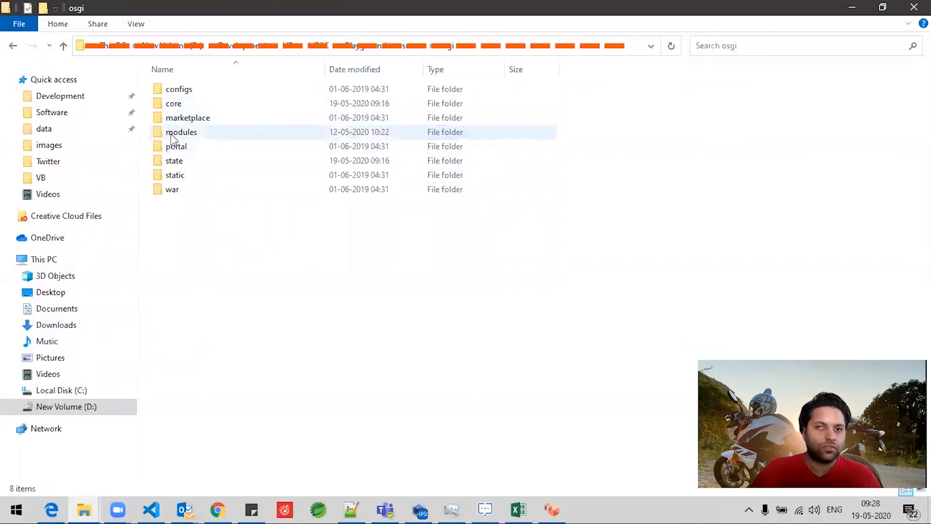
double_click(172, 135)
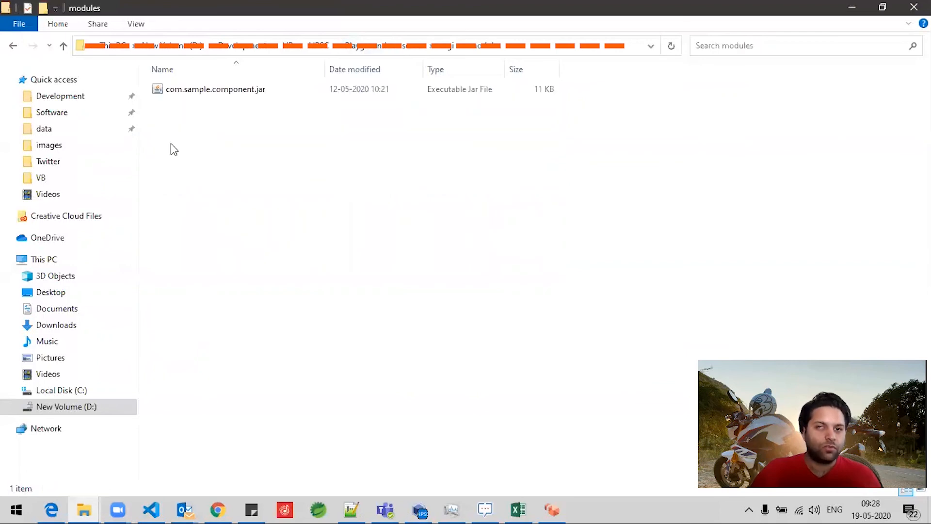
left_click(249, 91)
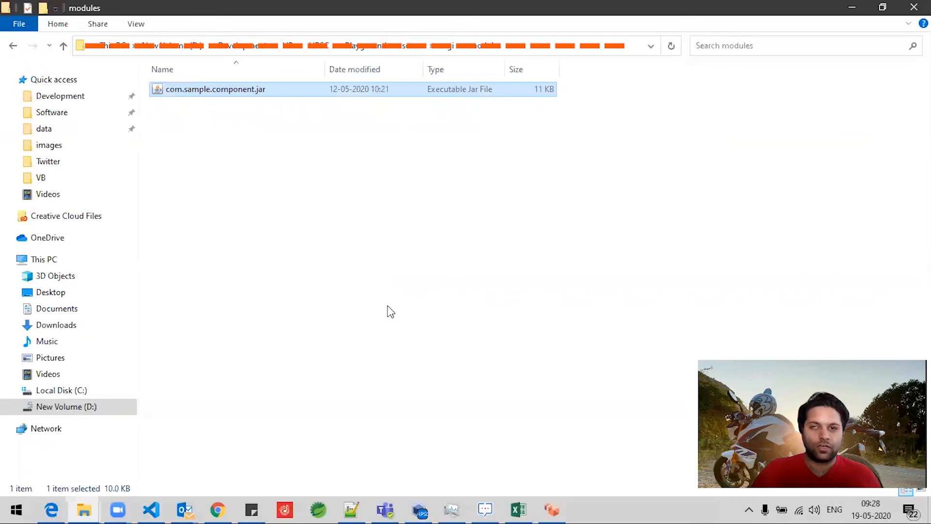
- Switch to Liferay Developer Studio, collapse Playground, expand Start72DXP, and open its bnd.bnd file in source view
key("alt+Tab")
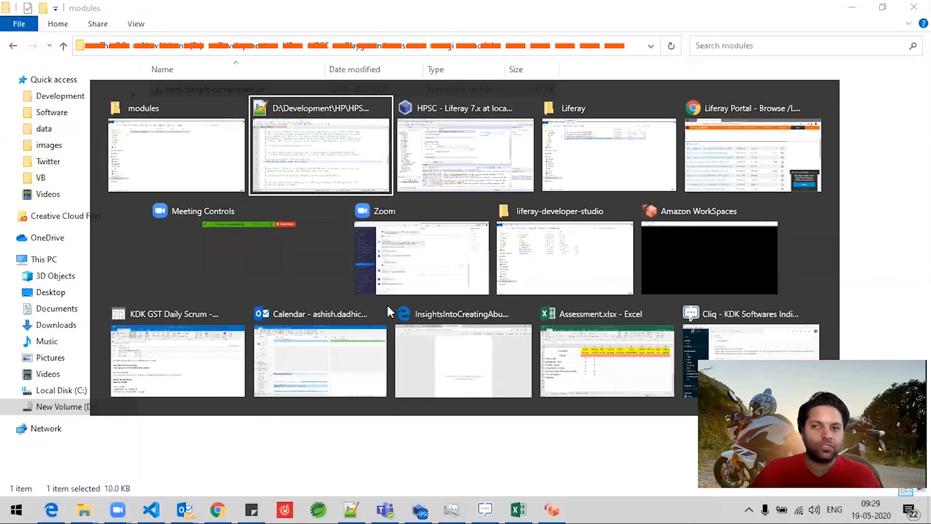
key("alt+Tab")
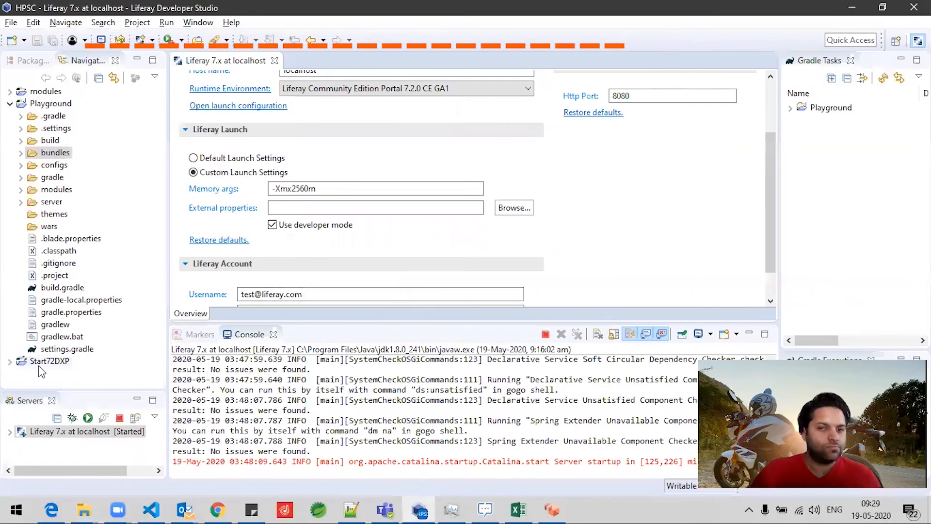
left_click(9, 103)
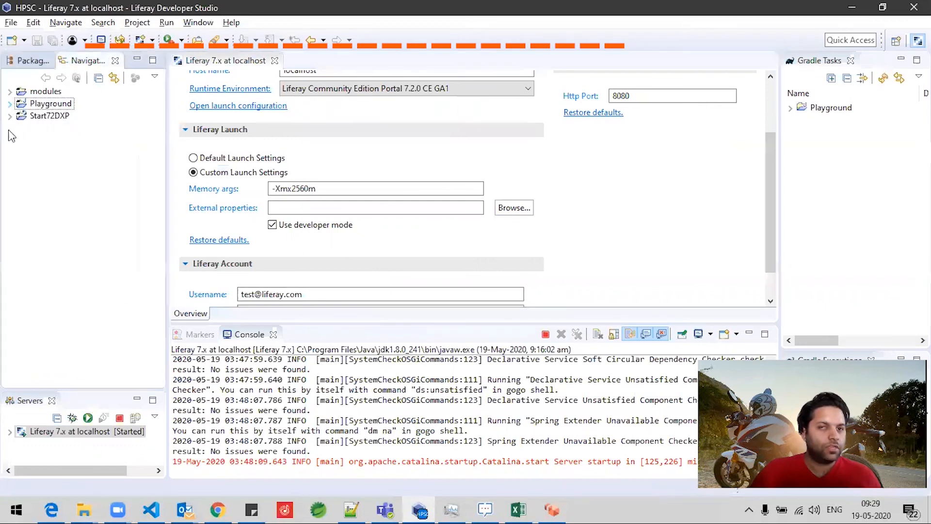
left_click(9, 115)
double_click(51, 217)
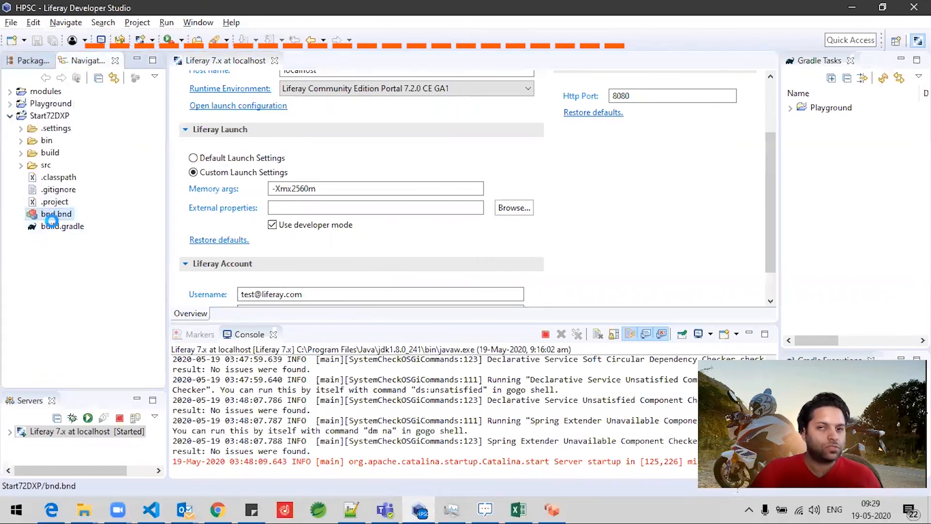
left_click(355, 314)
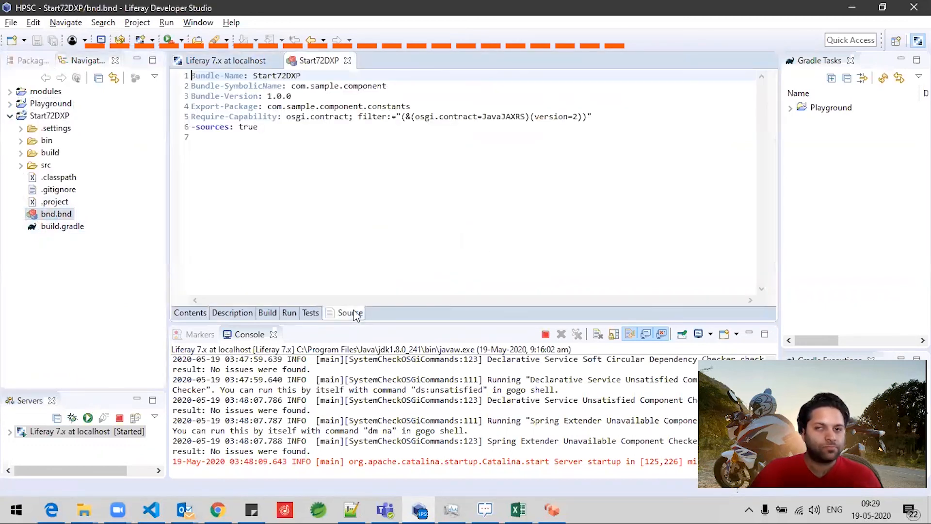
- Highlight the Export-Package value com.sample.component.constants in bnd.bnd, and clear the selection
left_click(320, 138)
left_click_drag(270, 106, 412, 107)
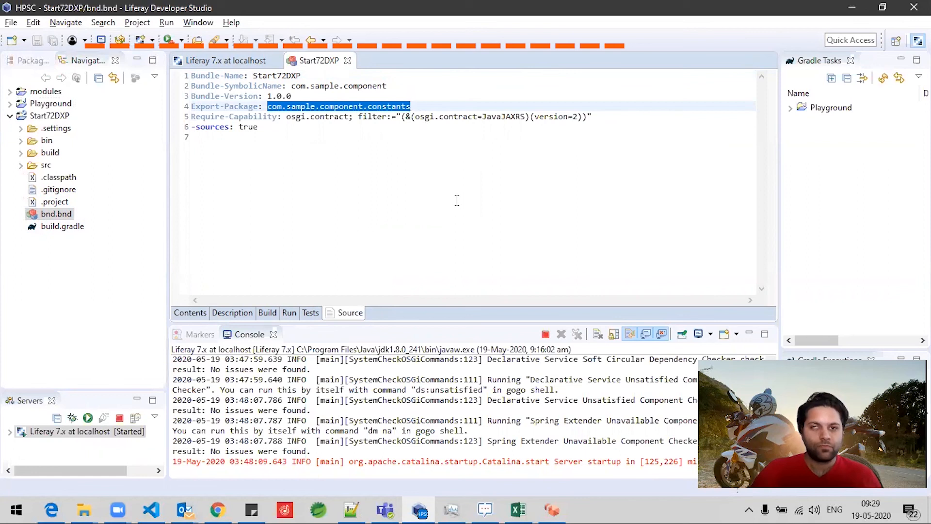
key("alt+Tab")
left_click(295, 164)
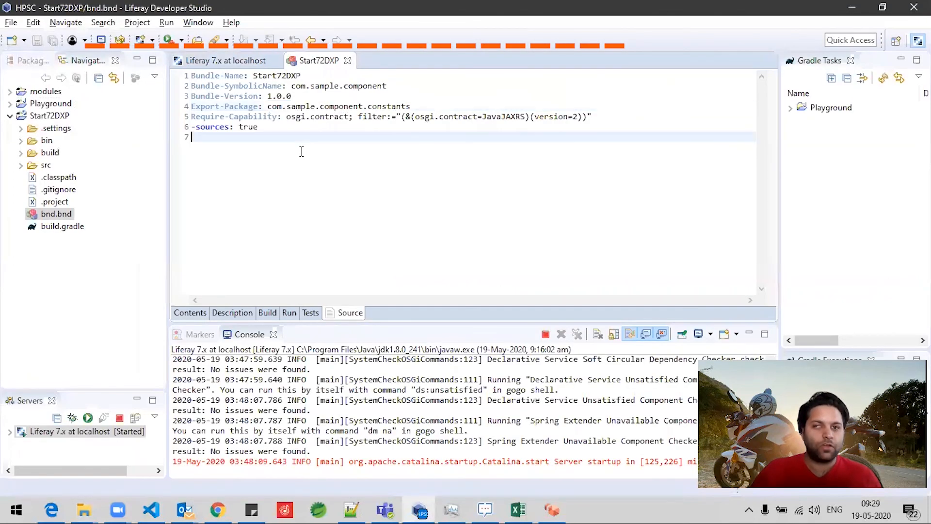